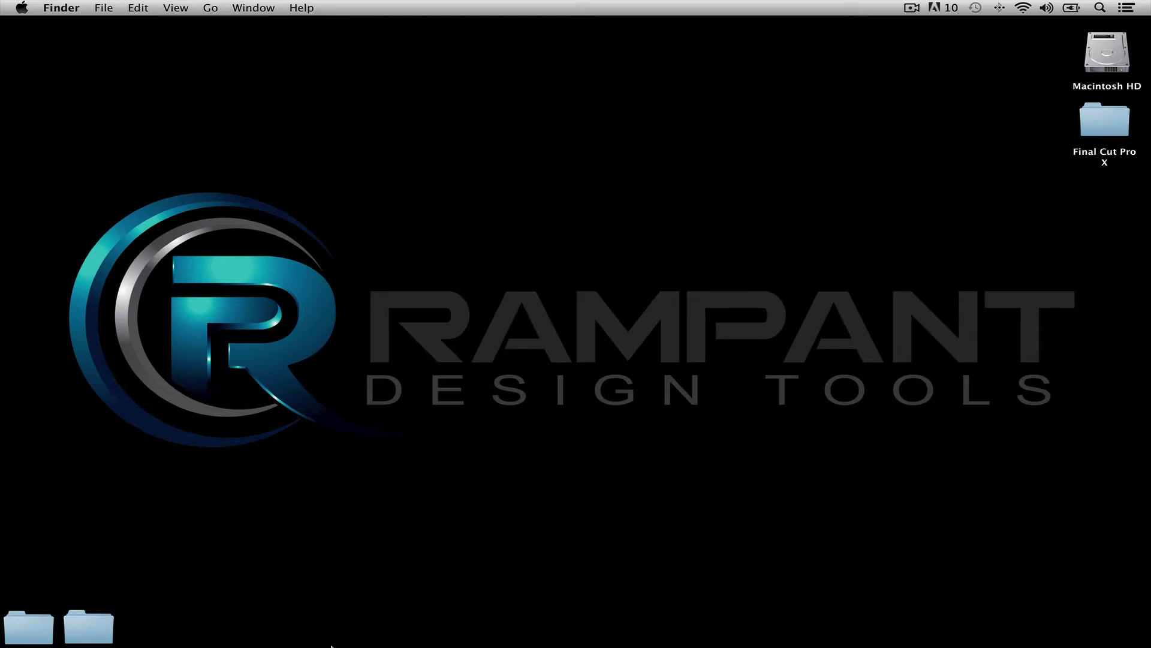
Step: Launch Final Cut Pro and scroll through the clips in the NYC Footage event
{"action": "mouse_move", "coordinate": [328, 646]}
{"action": "left_click", "coordinate": [327, 618]}
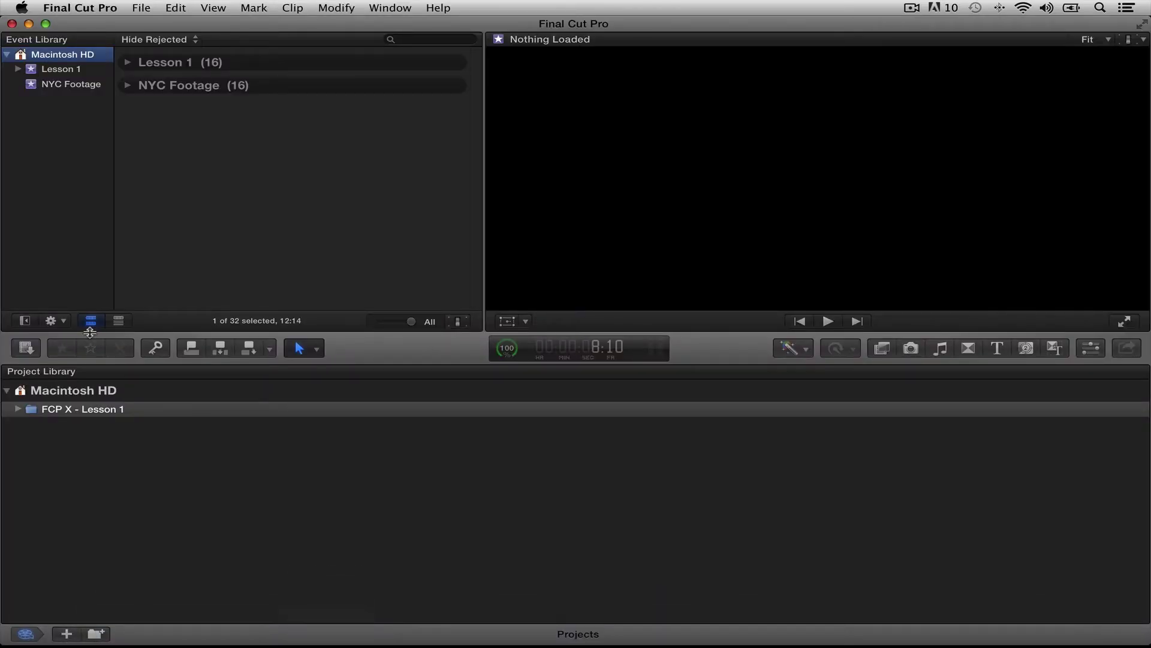
{"action": "left_click", "coordinate": [67, 89]}
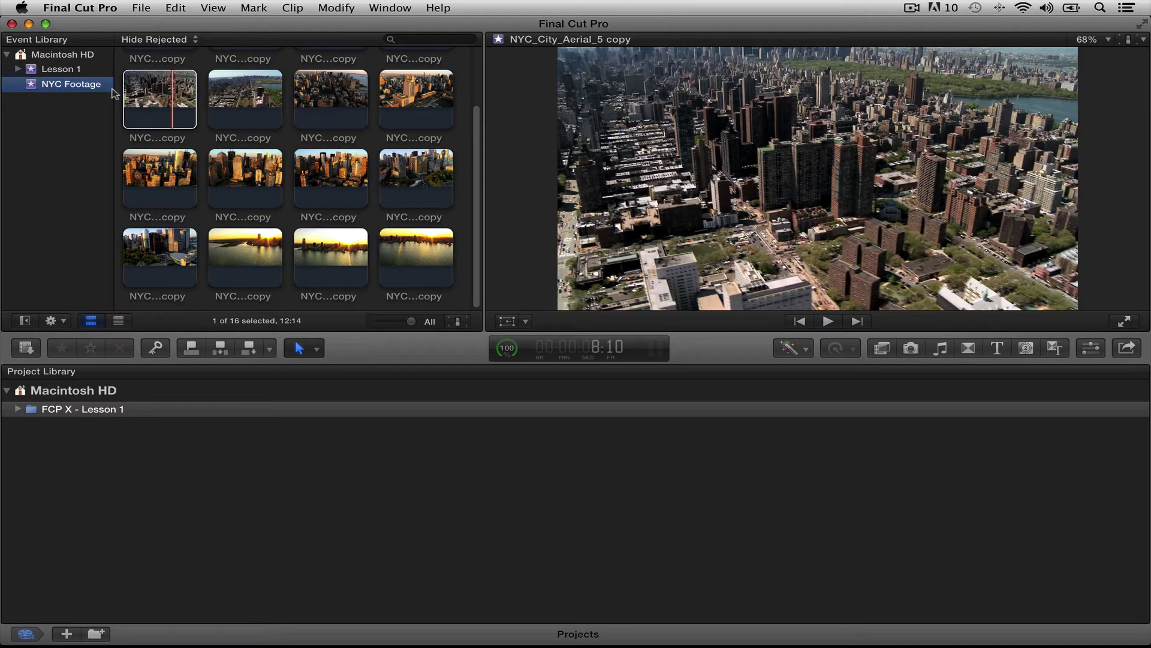
{"action": "scroll", "coordinate": [460, 95], "scroll_direction": "down", "scroll_amount": 2}
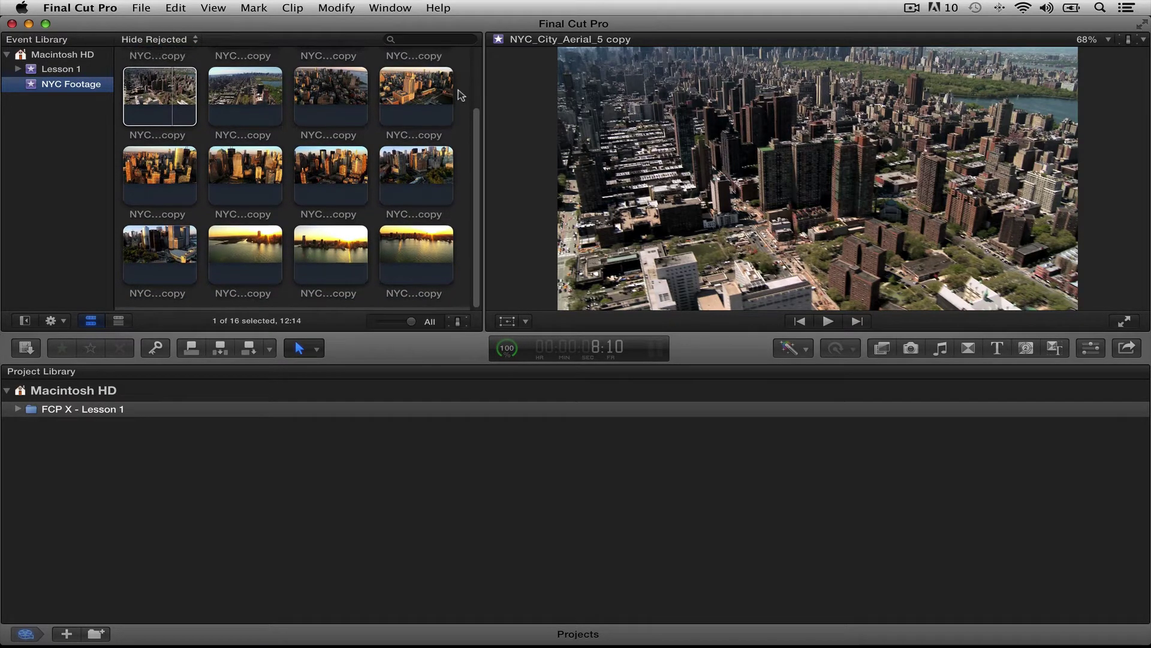
{"action": "scroll", "coordinate": [461, 95], "scroll_direction": "up", "scroll_amount": 3}
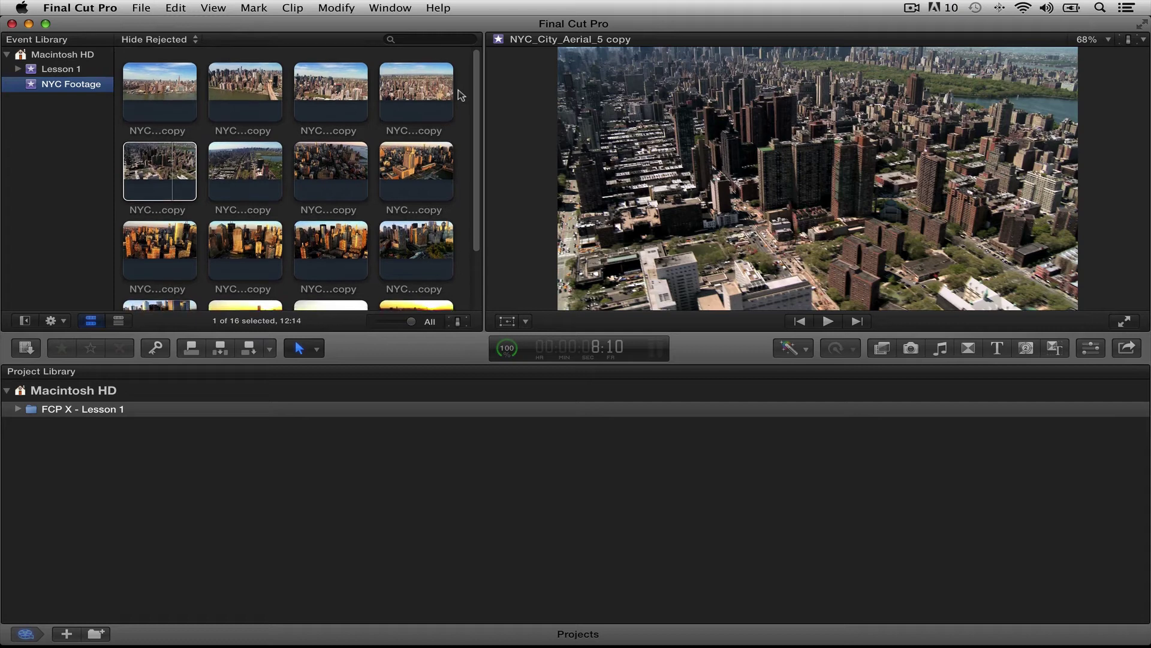
{"action": "scroll", "coordinate": [461, 95], "scroll_direction": "down", "scroll_amount": 3}
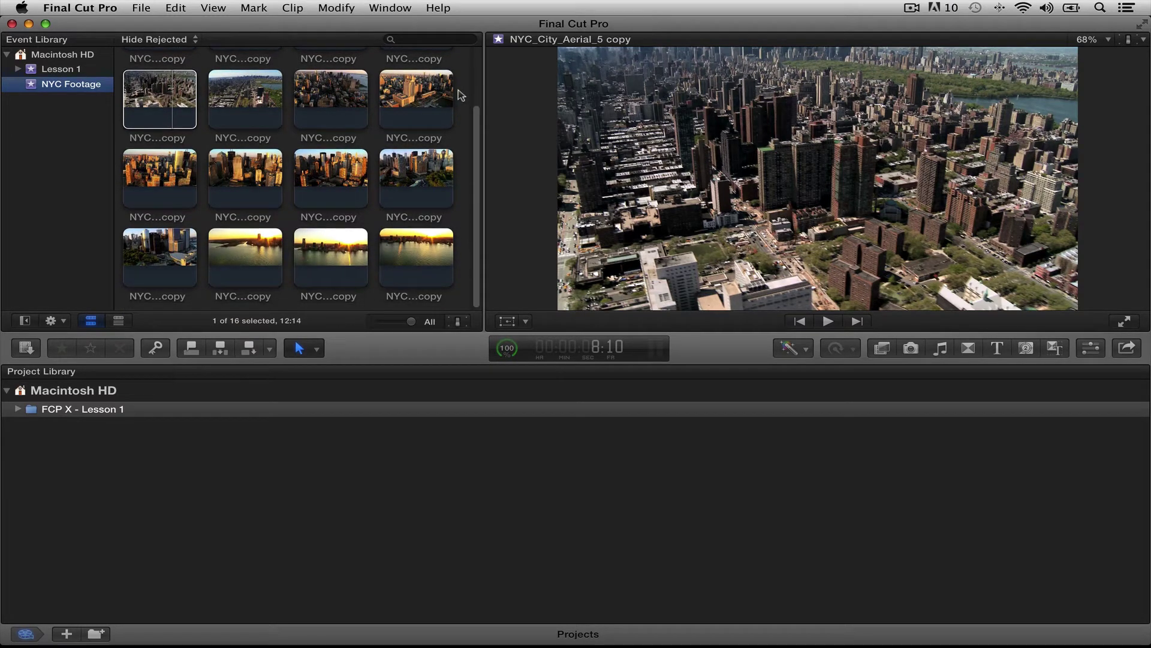
Step: Pick the first NYC Footage clip, then list all events on Macintosh HD
{"action": "left_click", "coordinate": [159, 99]}
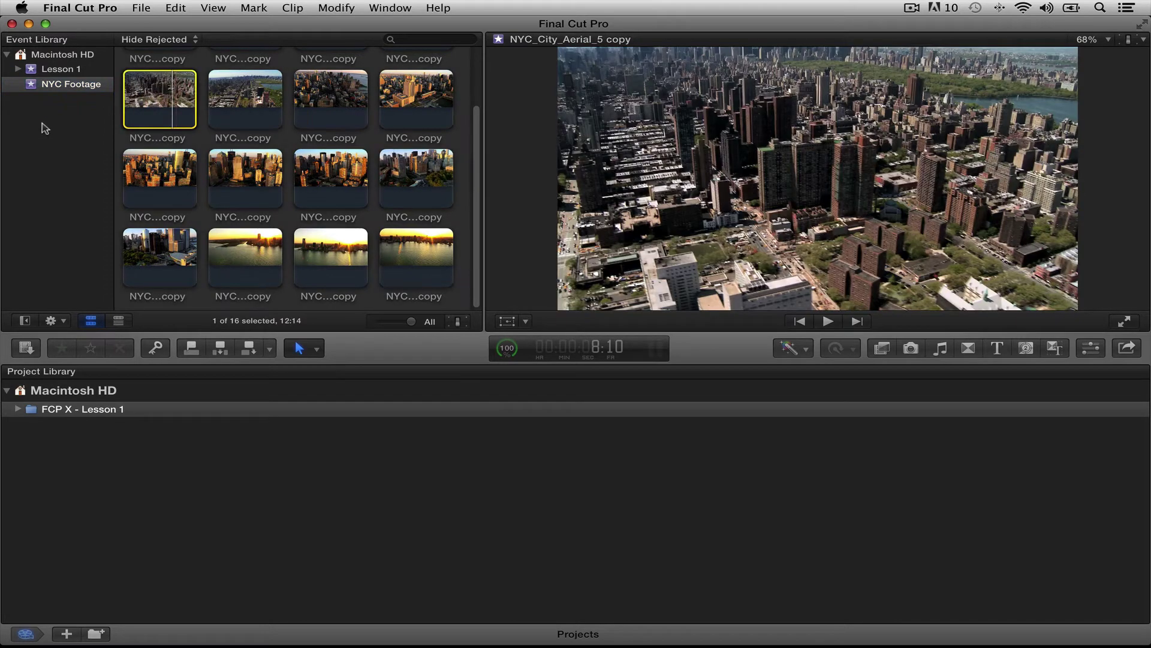
{"action": "left_click", "coordinate": [35, 55]}
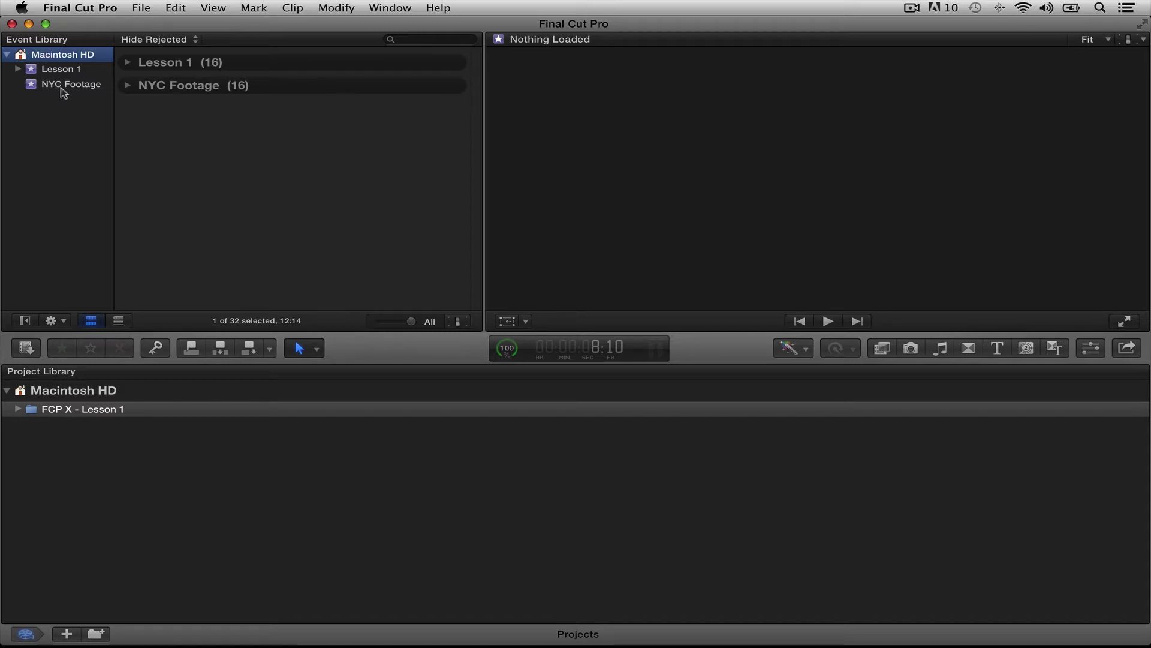
{"action": "right_click", "coordinate": [55, 56]}
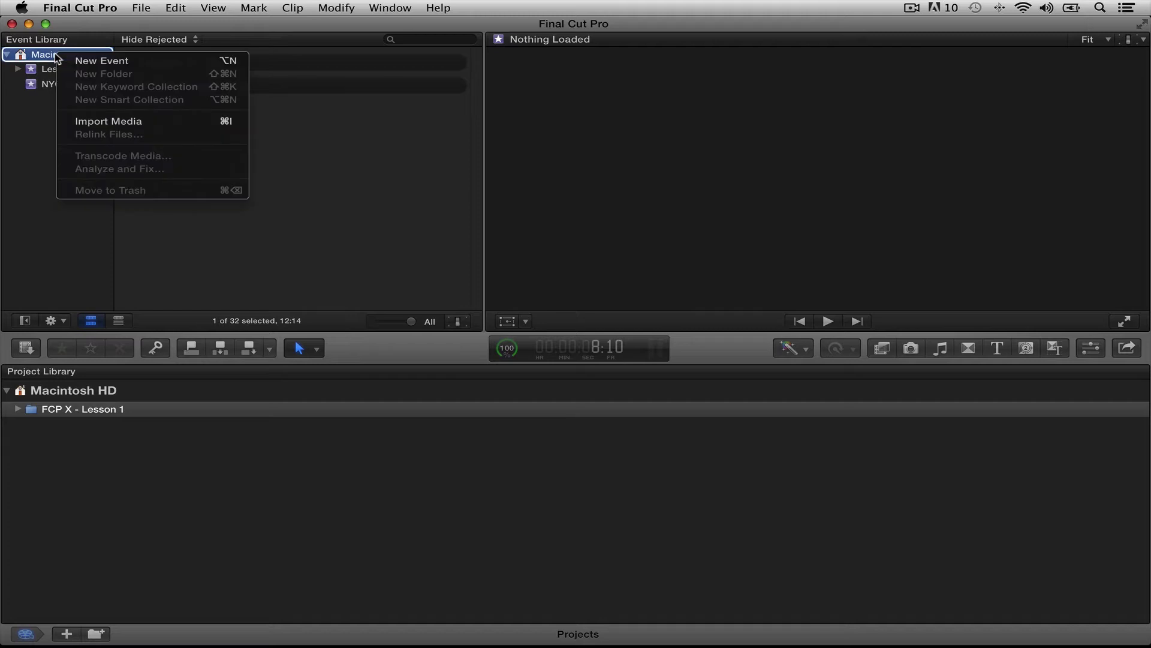
Step: Open Media Import and browse to the Final Cut Pro X Lesson 3 folder
{"action": "left_click", "coordinate": [112, 122]}
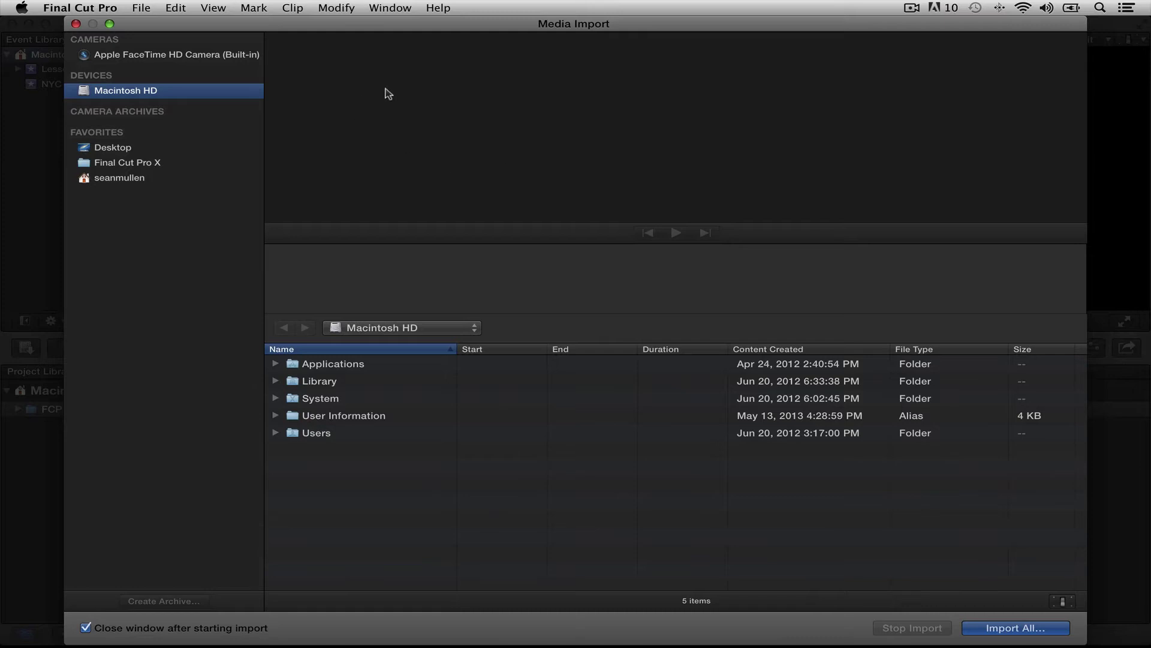
{"action": "left_click", "coordinate": [125, 164]}
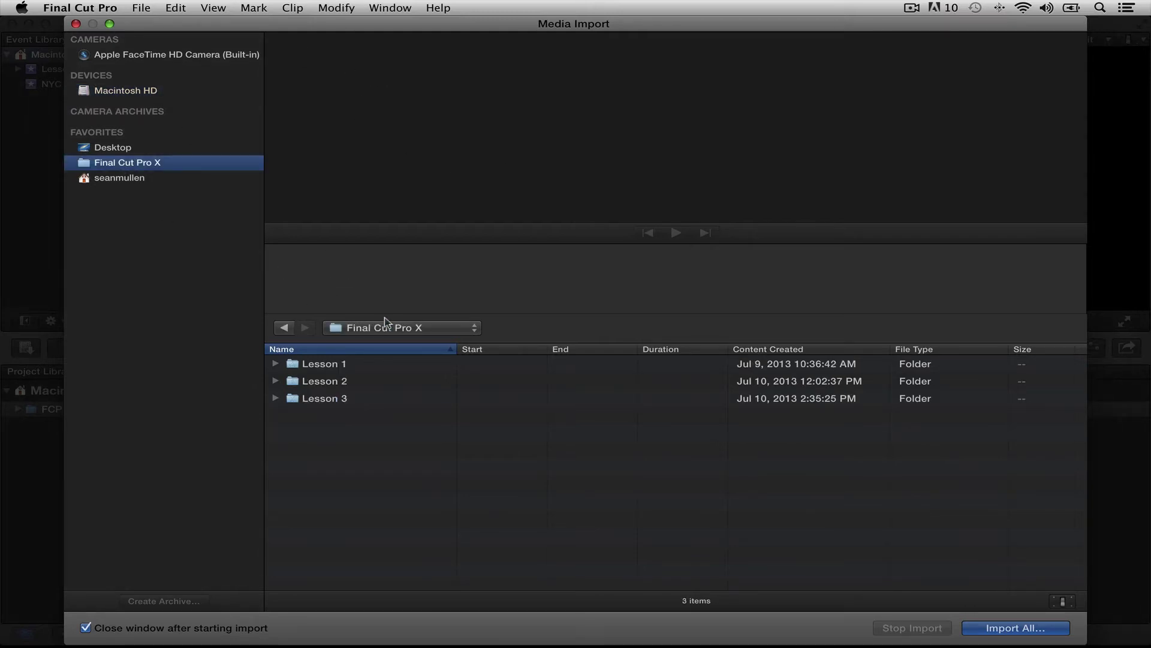
{"action": "double_click", "coordinate": [314, 399]}
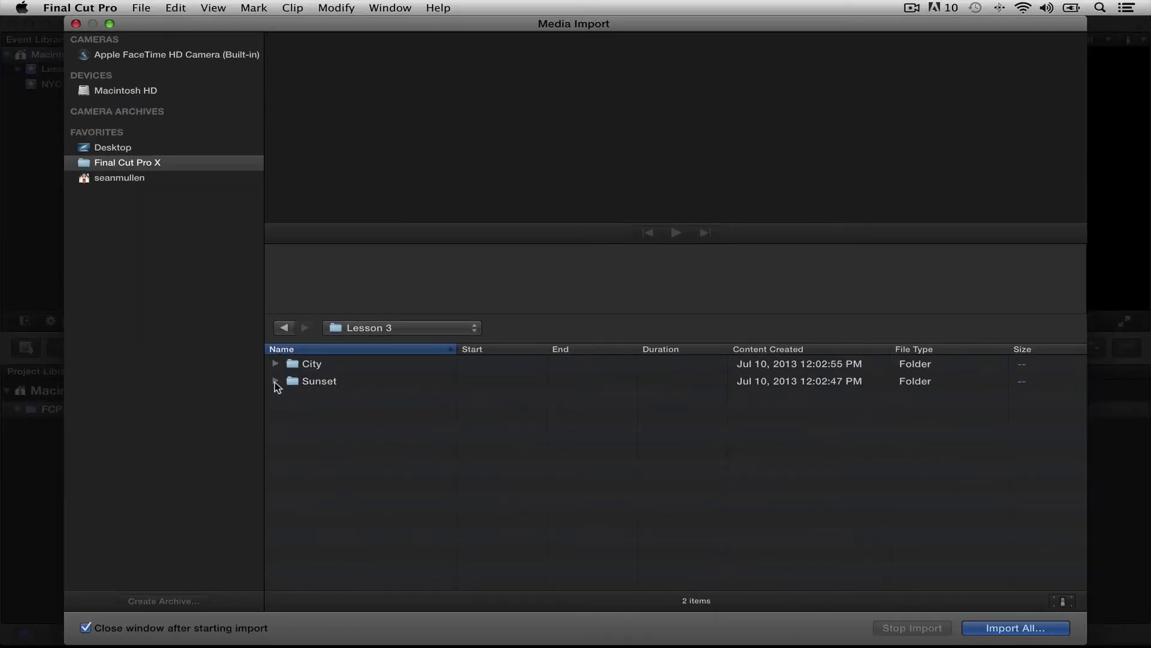
Step: Preview the Sunset clips, including NYC_Sunset_Aerial_2 and _5, then import only the Sunset folder
{"action": "left_click", "coordinate": [275, 382]}
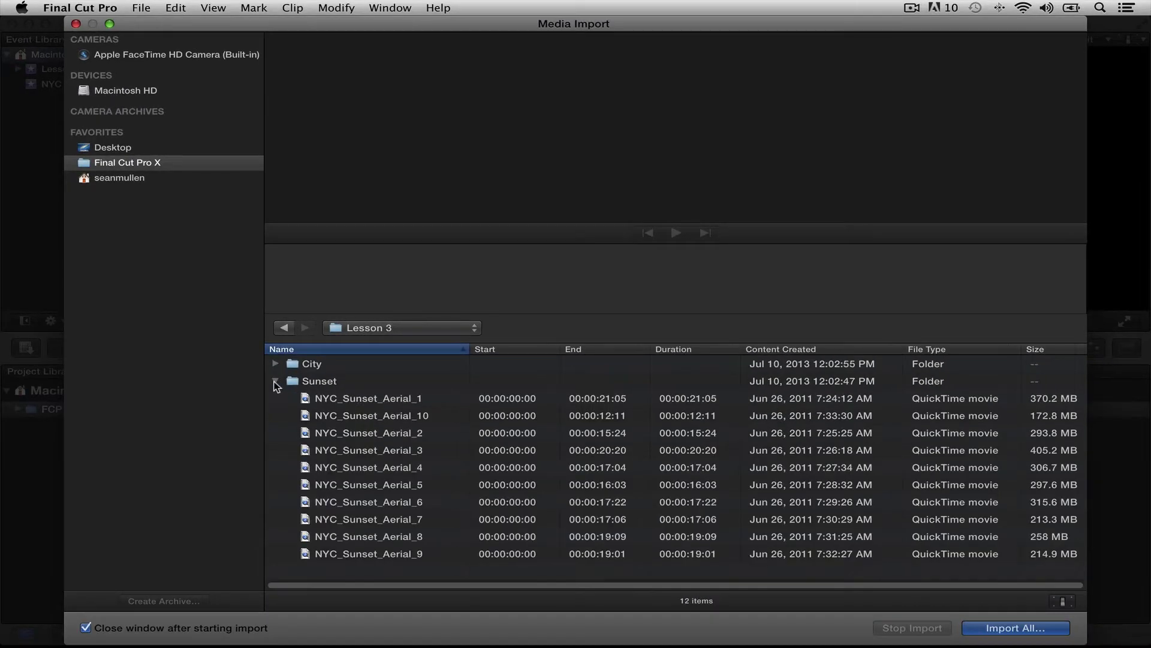
{"action": "left_click", "coordinate": [376, 398]}
{"action": "left_click", "coordinate": [373, 432]}
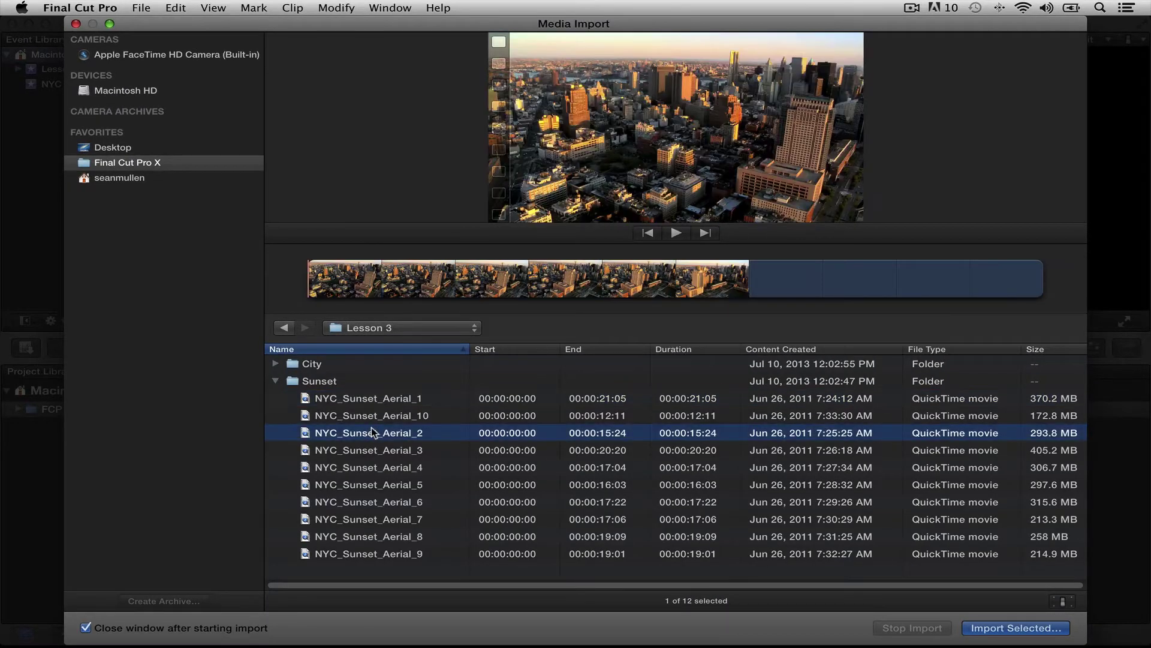
{"action": "left_click", "coordinate": [375, 484]}
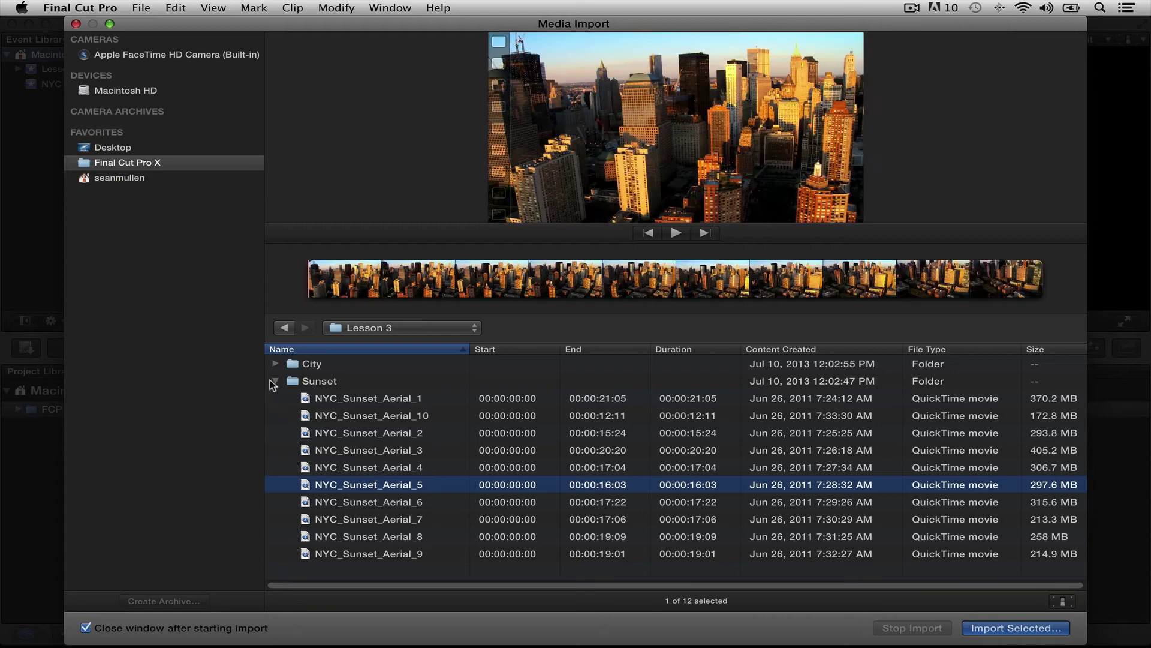
{"action": "left_click", "coordinate": [275, 381]}
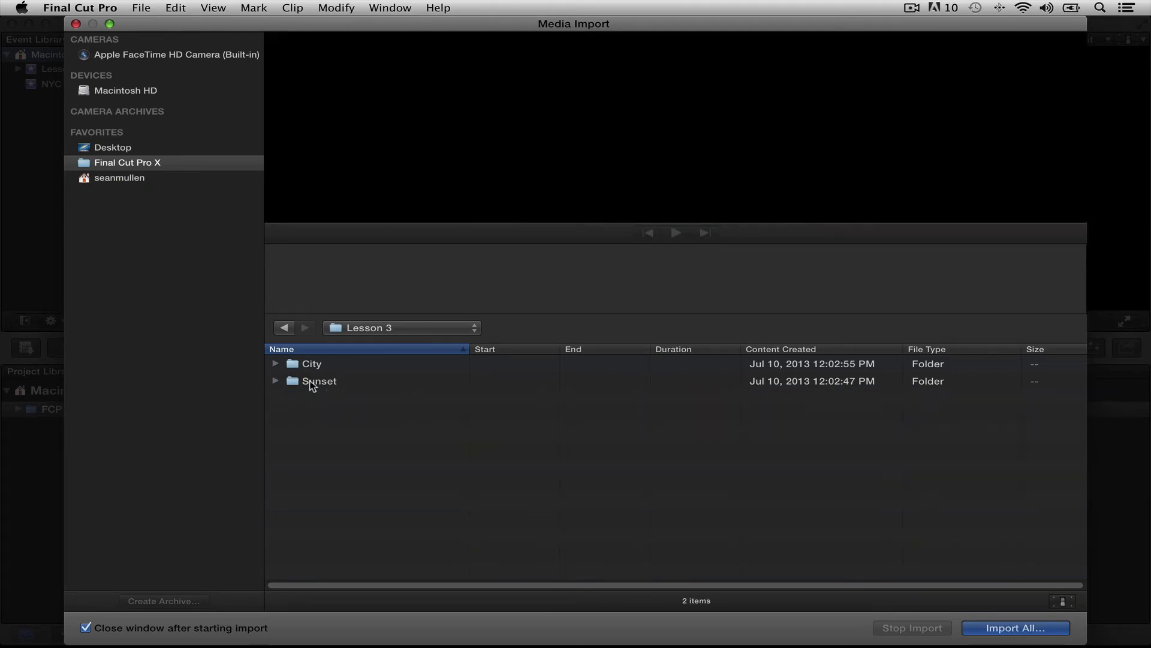
{"action": "left_click", "coordinate": [309, 382]}
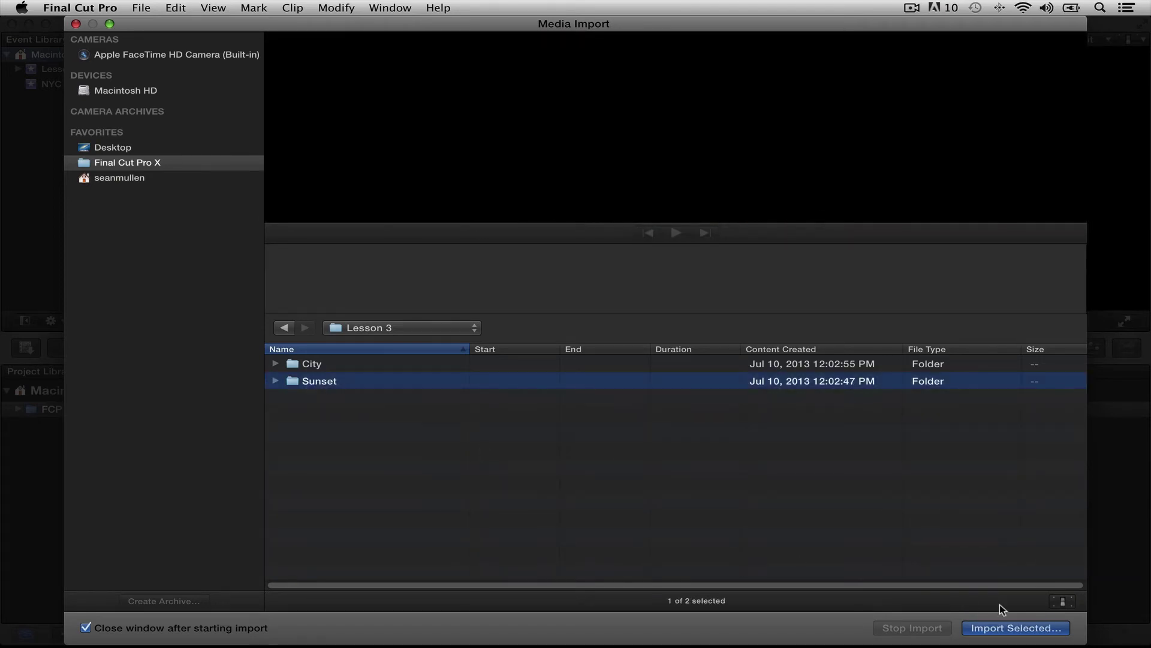
{"action": "left_click", "coordinate": [1015, 630]}
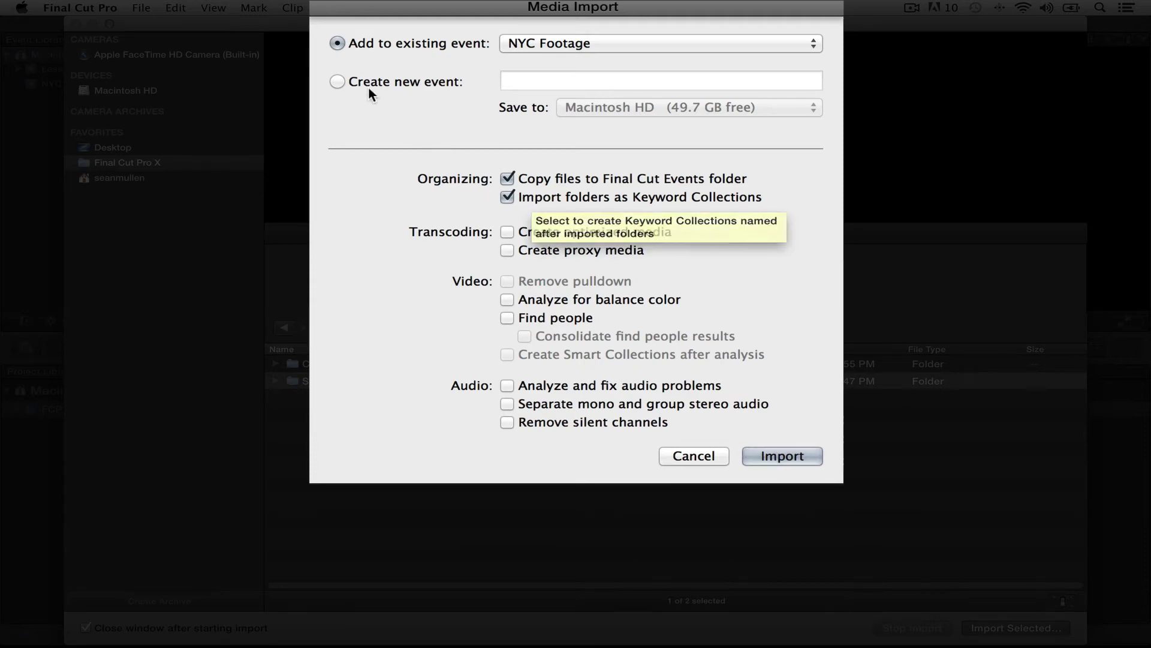
Step: Import Sunset into a new event 'New York Aerial Footage', keeping folders as keyword collections
{"action": "left_click", "coordinate": [336, 81]}
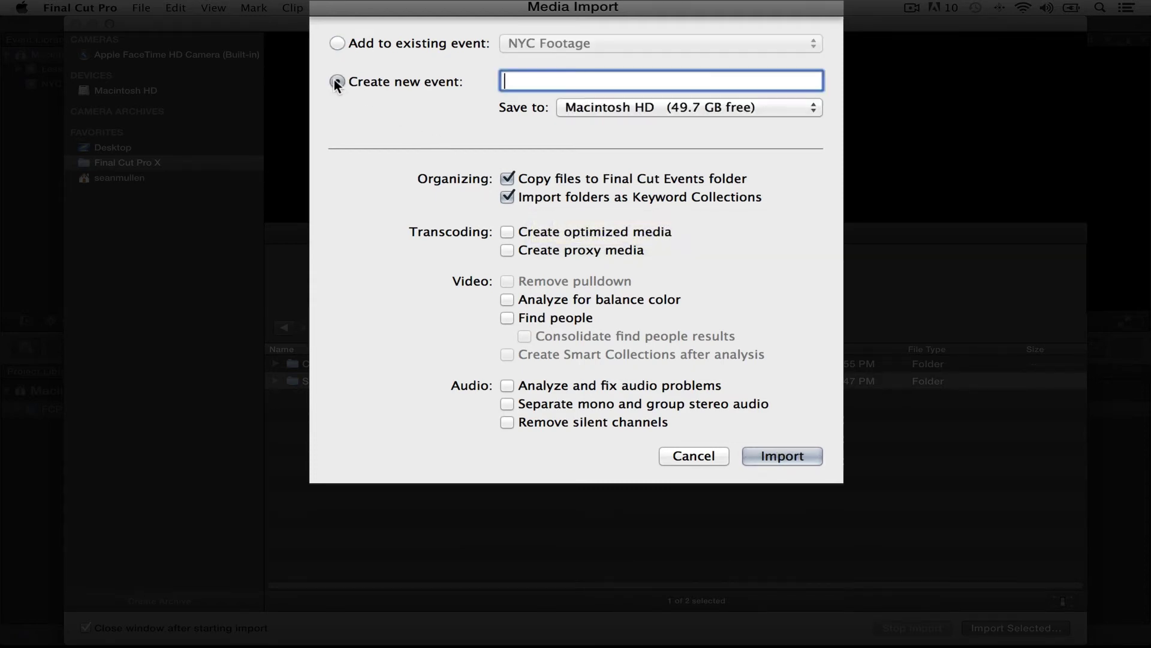
{"action": "type", "text": "Ney"}
{"action": "key", "text": "BackSpace"}
{"action": "type", "text": "w York Aerial"}
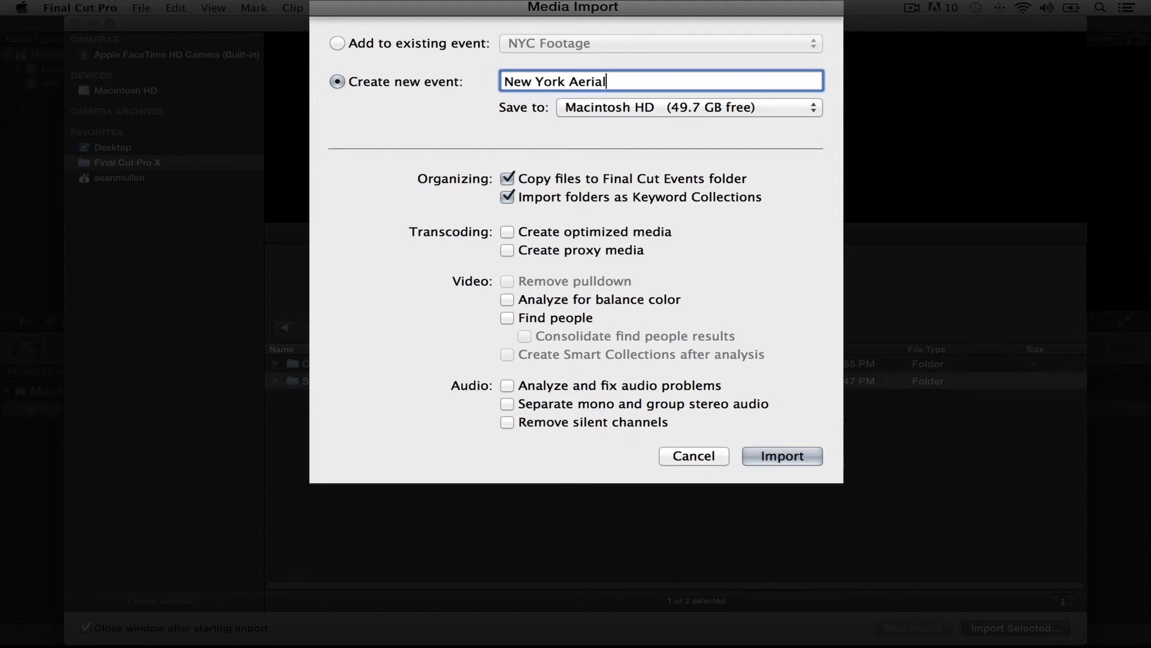
{"action": "type", "text": " Footage"}
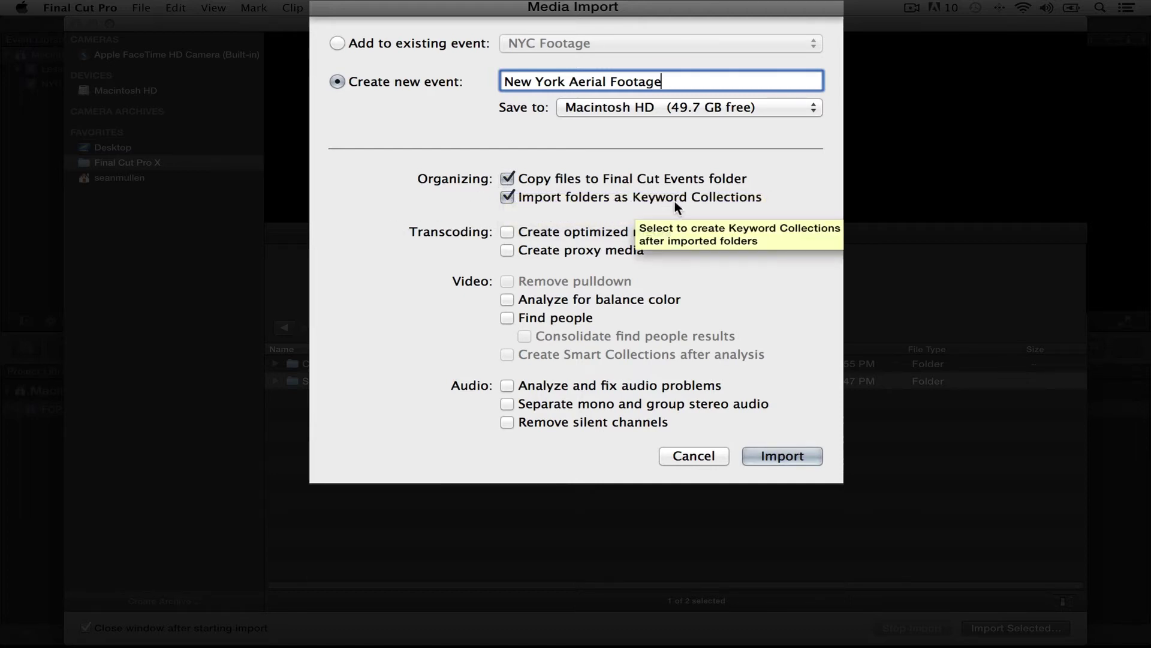
{"action": "left_click", "coordinate": [507, 197]}
{"action": "left_click", "coordinate": [507, 197]}
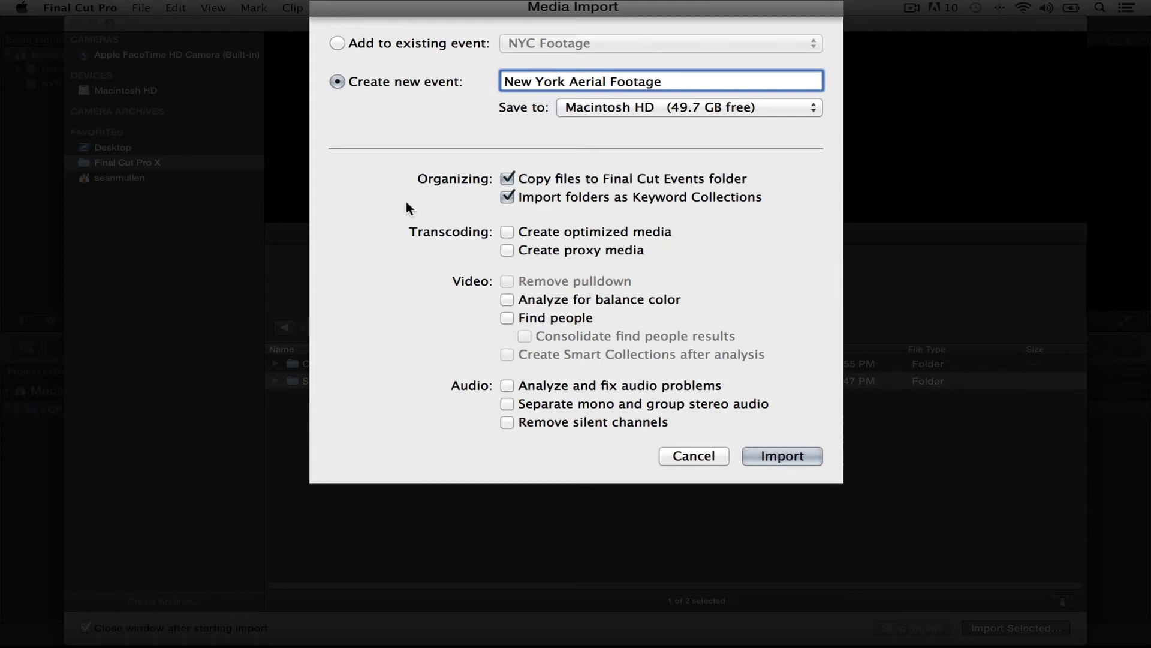
{"action": "left_click", "coordinate": [786, 459]}
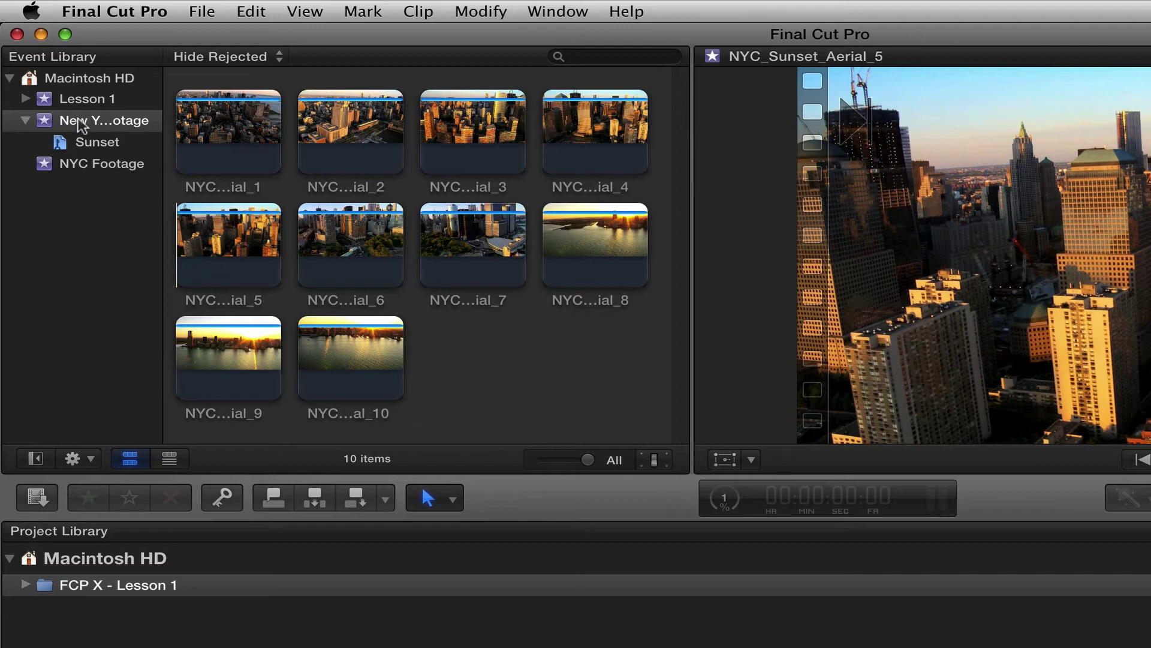
Step: Open Media Import from the New York Aerial Footage event and select the City folder
{"action": "left_click", "coordinate": [122, 120]}
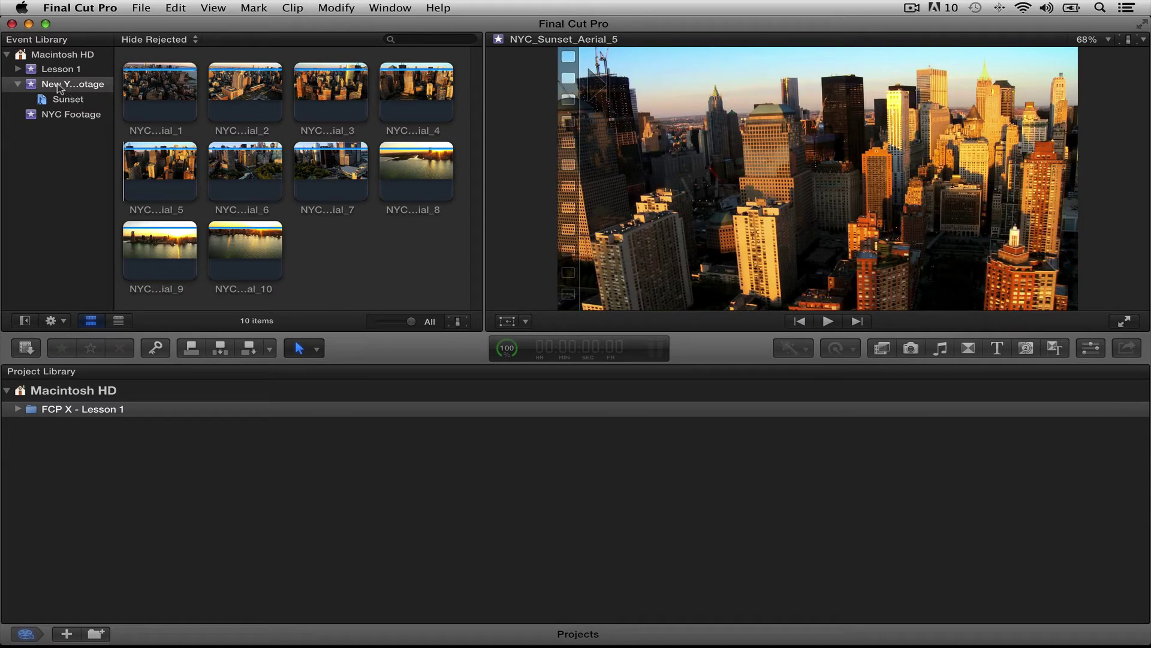
{"action": "right_click", "coordinate": [50, 86]}
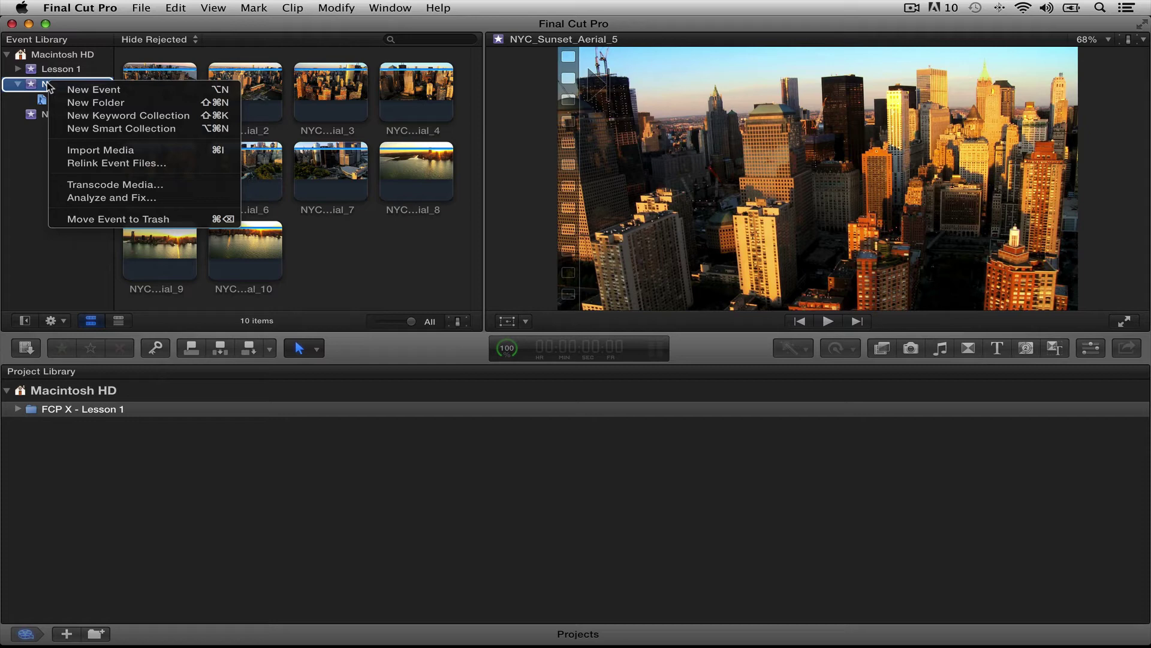
{"action": "left_click", "coordinate": [93, 150]}
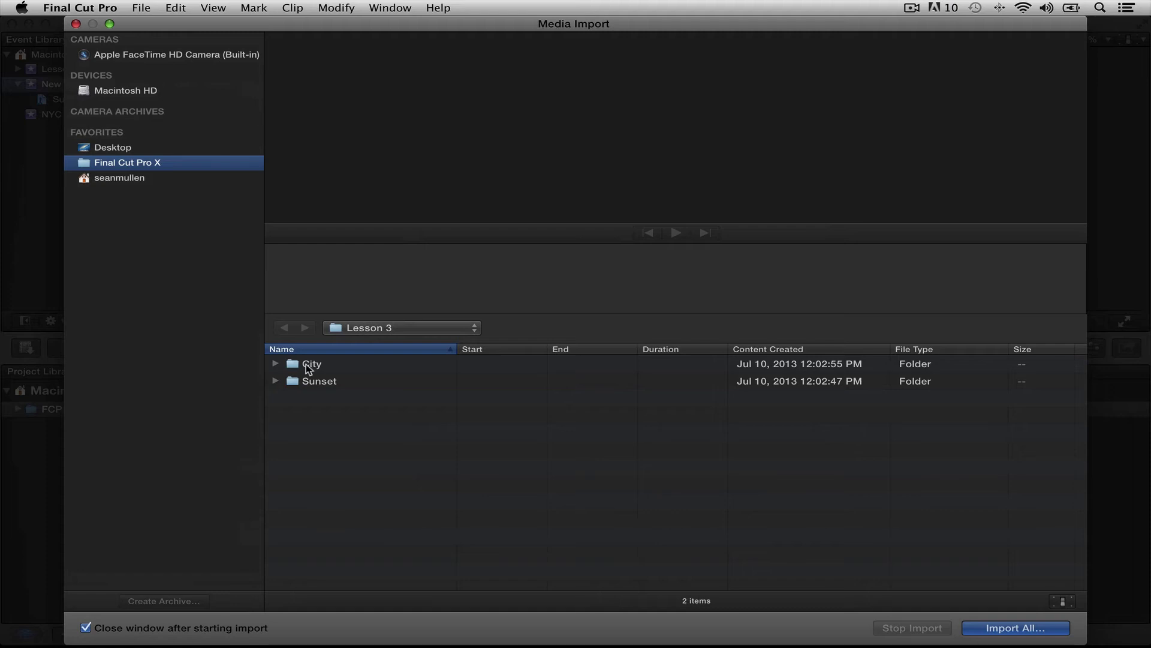
{"action": "left_click", "coordinate": [308, 367]}
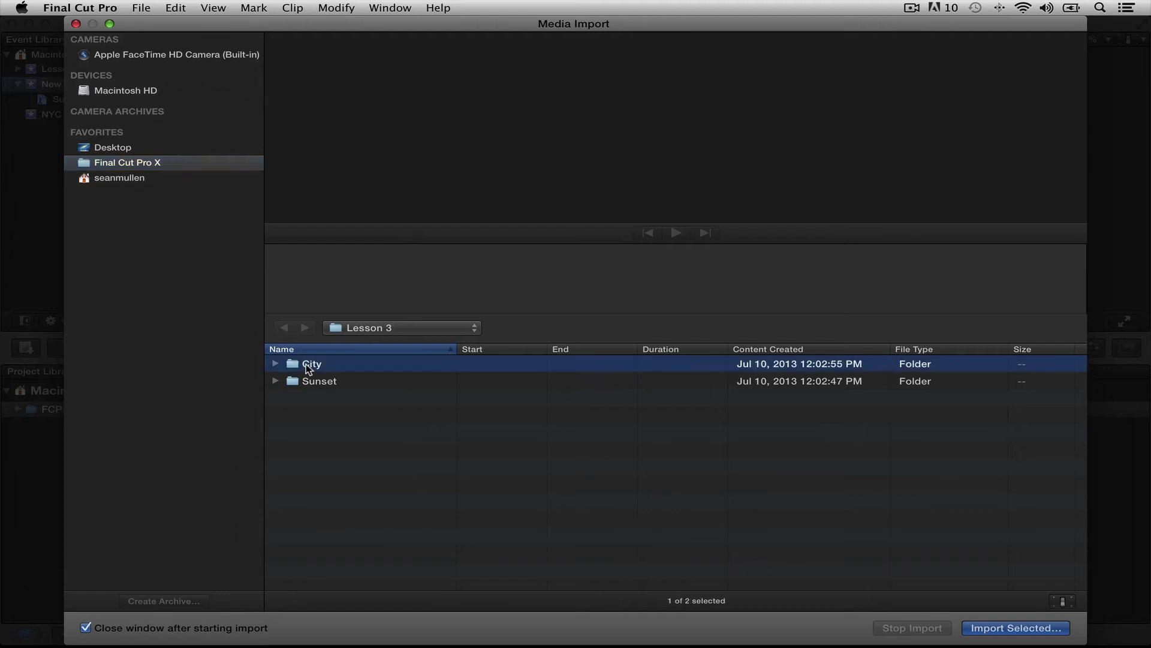
{"action": "left_click", "coordinate": [1008, 629]}
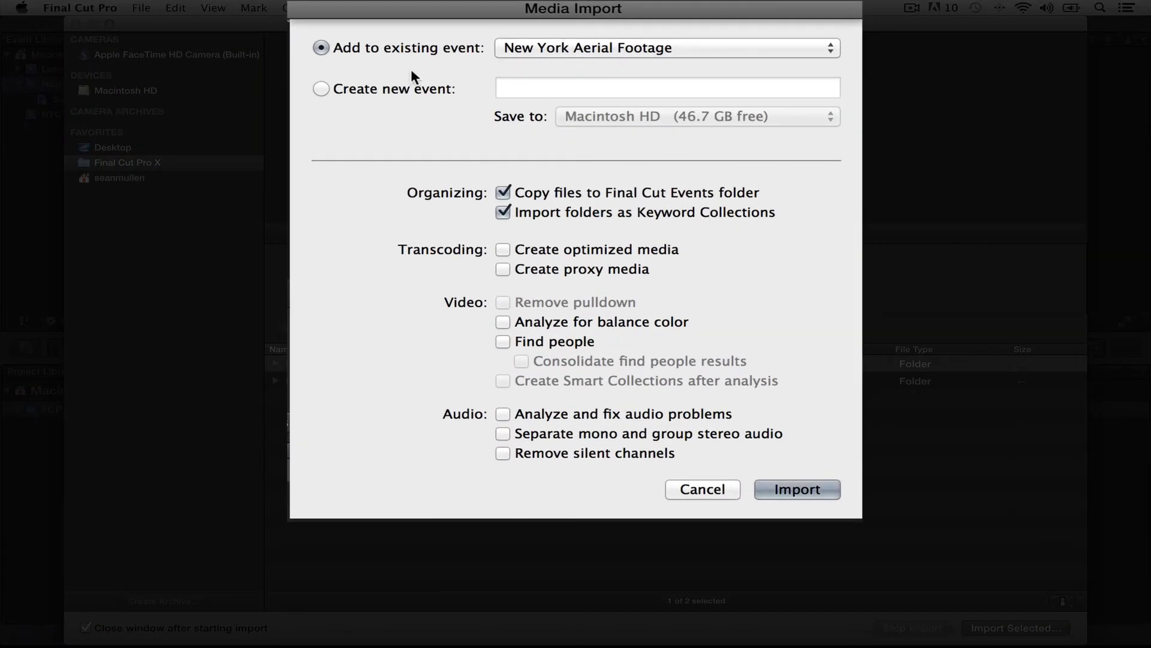
Step: Add City to the existing New York Aerial Footage event and import it
{"action": "left_click", "coordinate": [560, 49]}
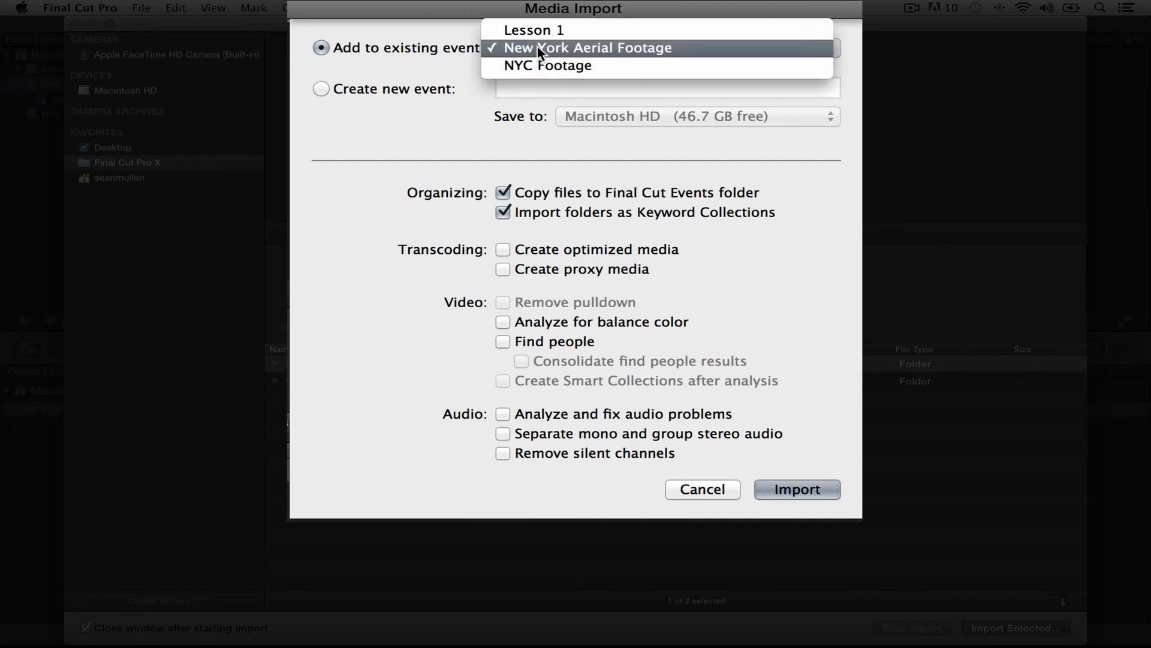
{"action": "left_click", "coordinate": [537, 48]}
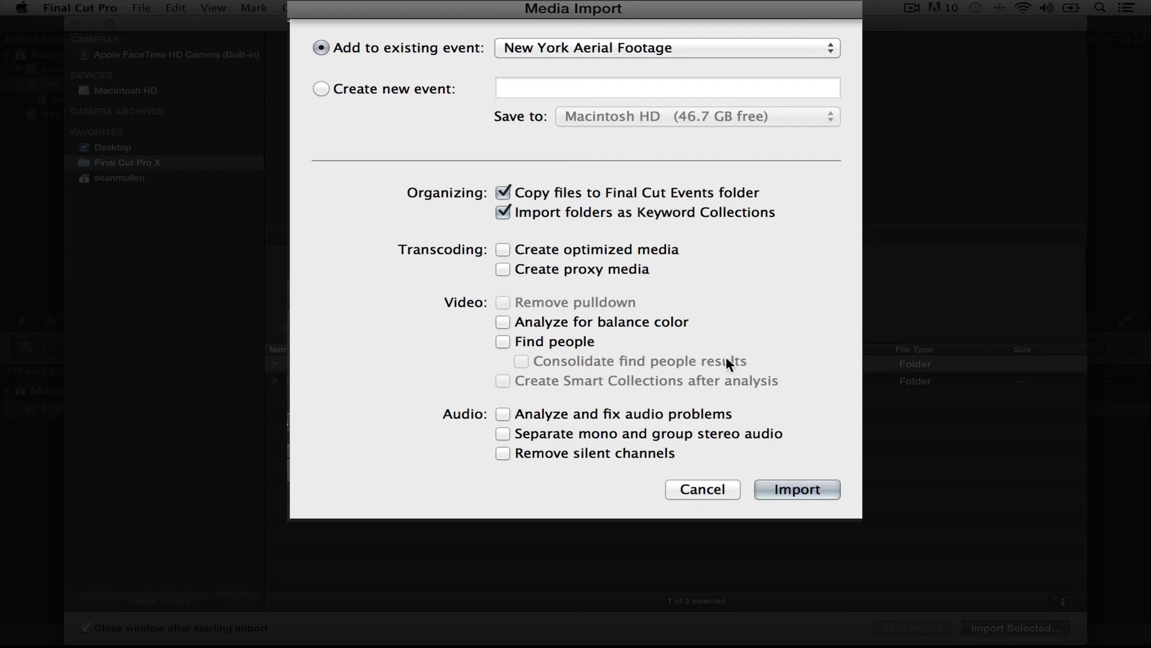
{"action": "left_click", "coordinate": [800, 487]}
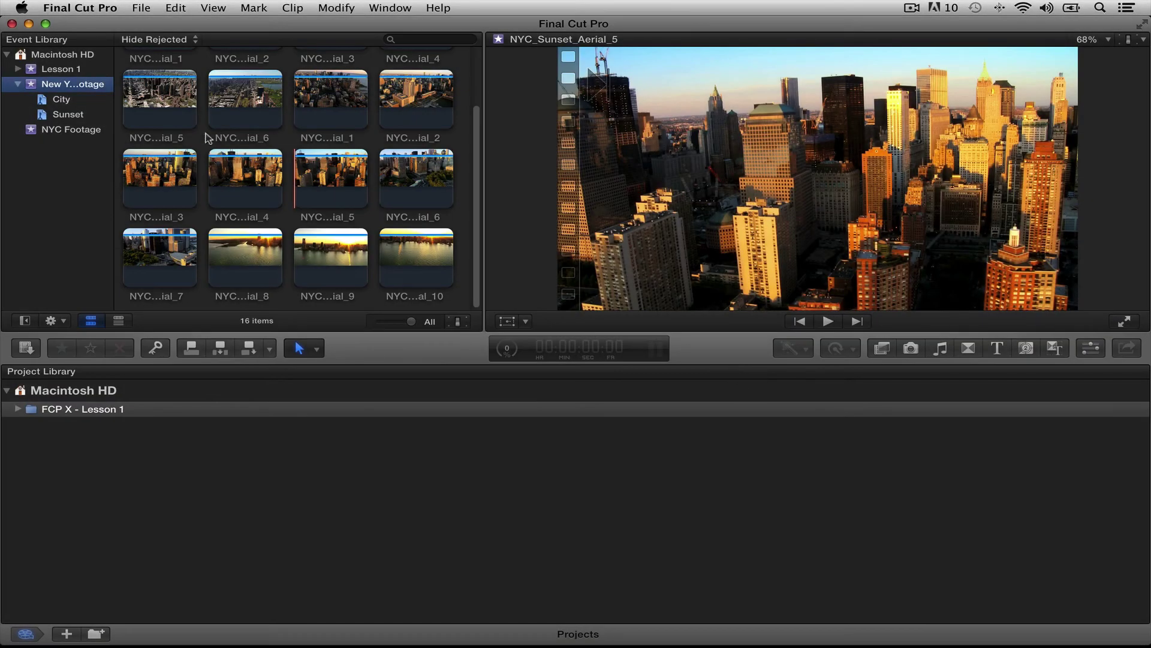
Step: Review the City clips, then the Sunset clips, and return to the six City clips
{"action": "left_click", "coordinate": [61, 100]}
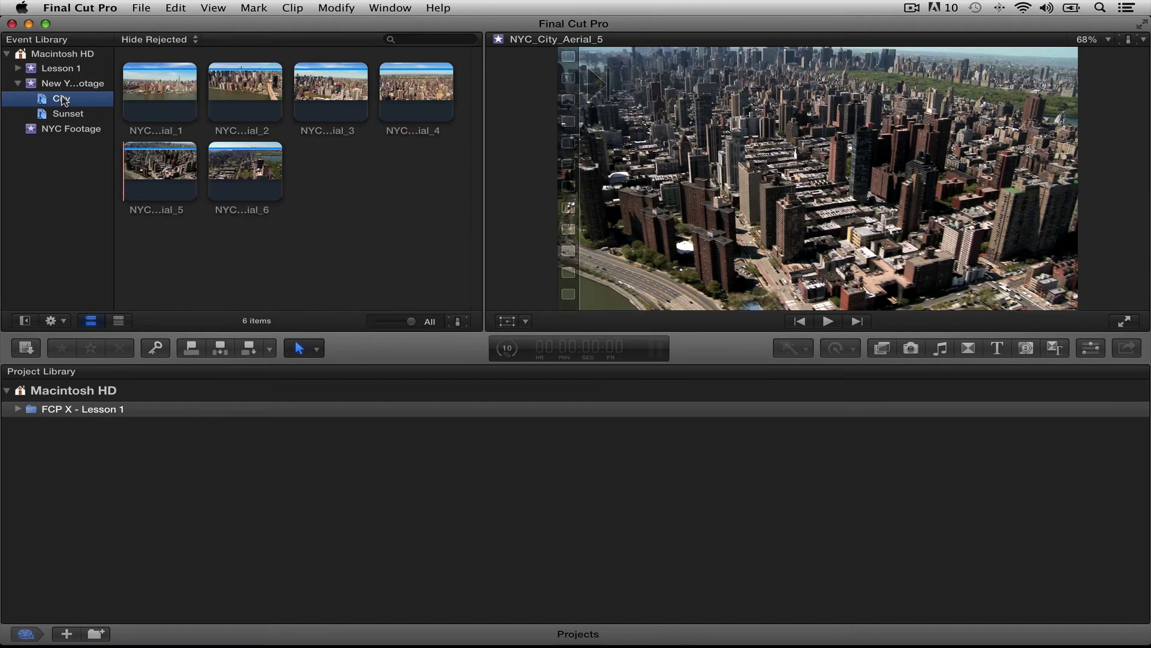
{"action": "left_click", "coordinate": [67, 115]}
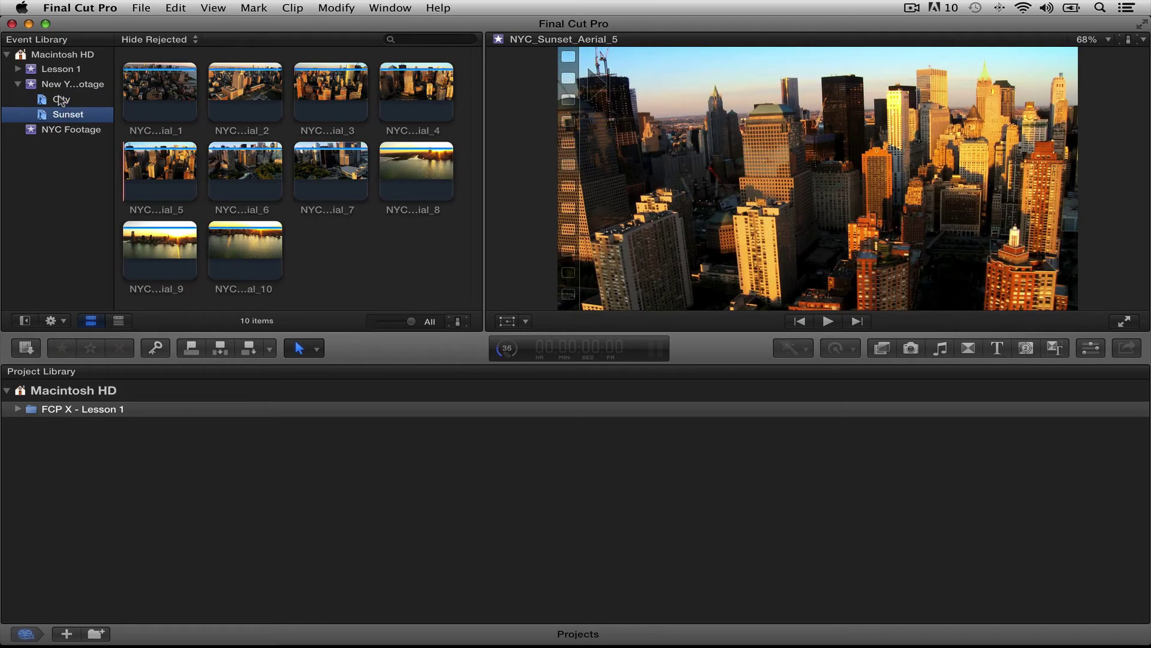
{"action": "left_click", "coordinate": [61, 100]}
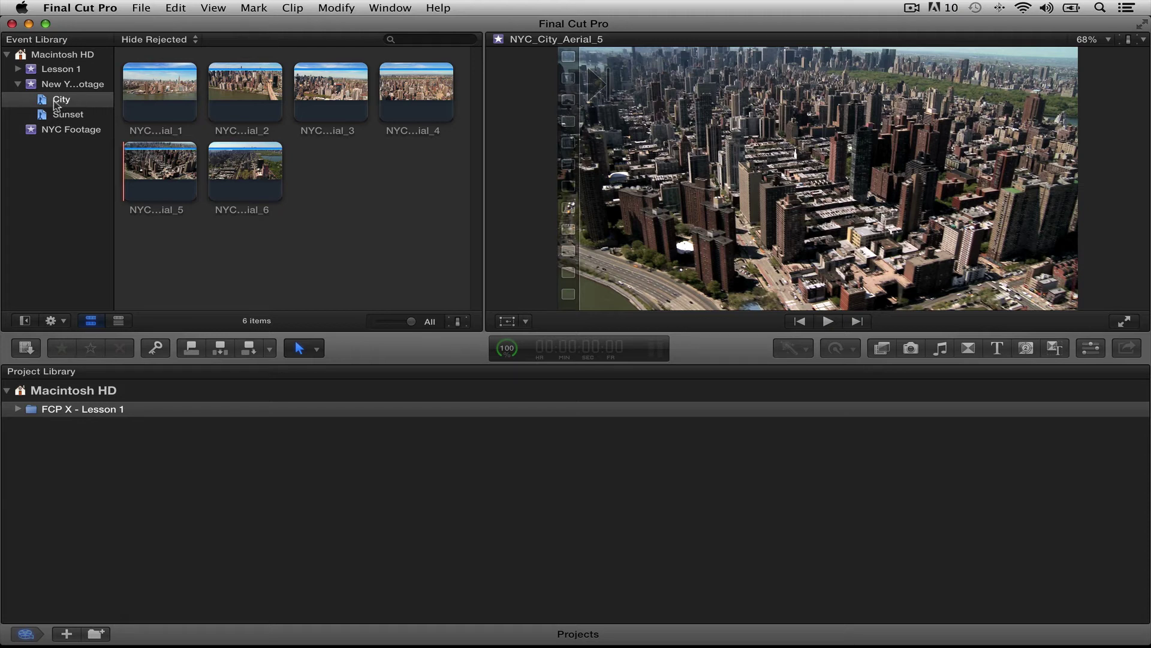
Step: Open Media Import from Macintosh HD with both the City and Sunset folders selected
{"action": "left_click", "coordinate": [17, 86]}
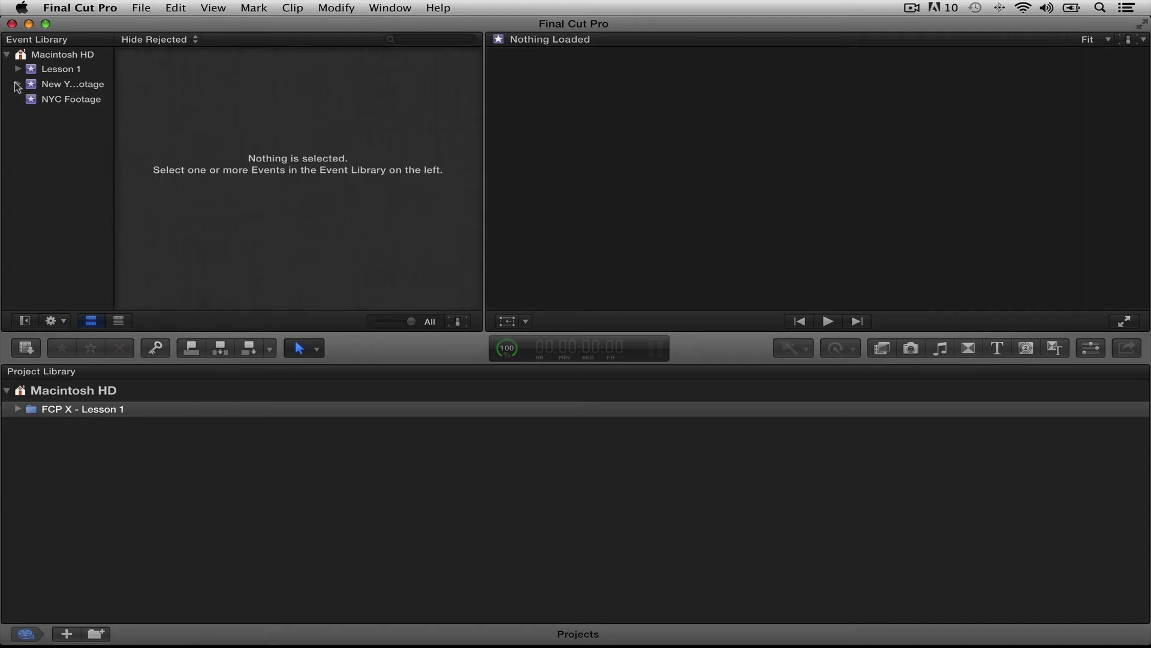
{"action": "left_click", "coordinate": [49, 55]}
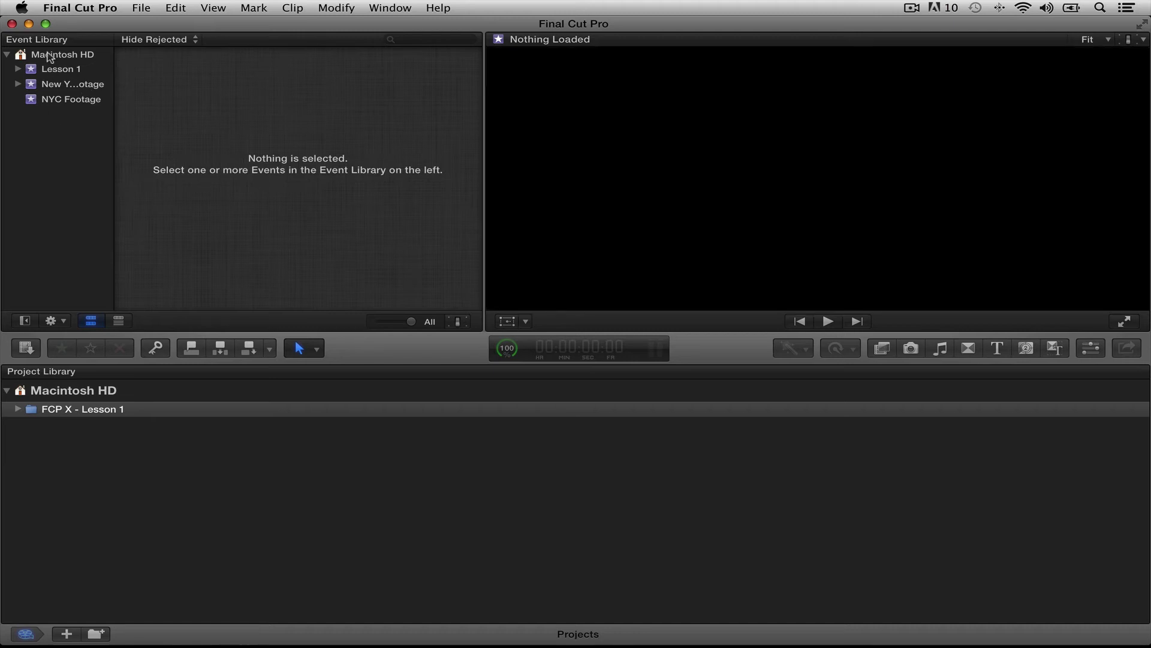
{"action": "right_click", "coordinate": [49, 57]}
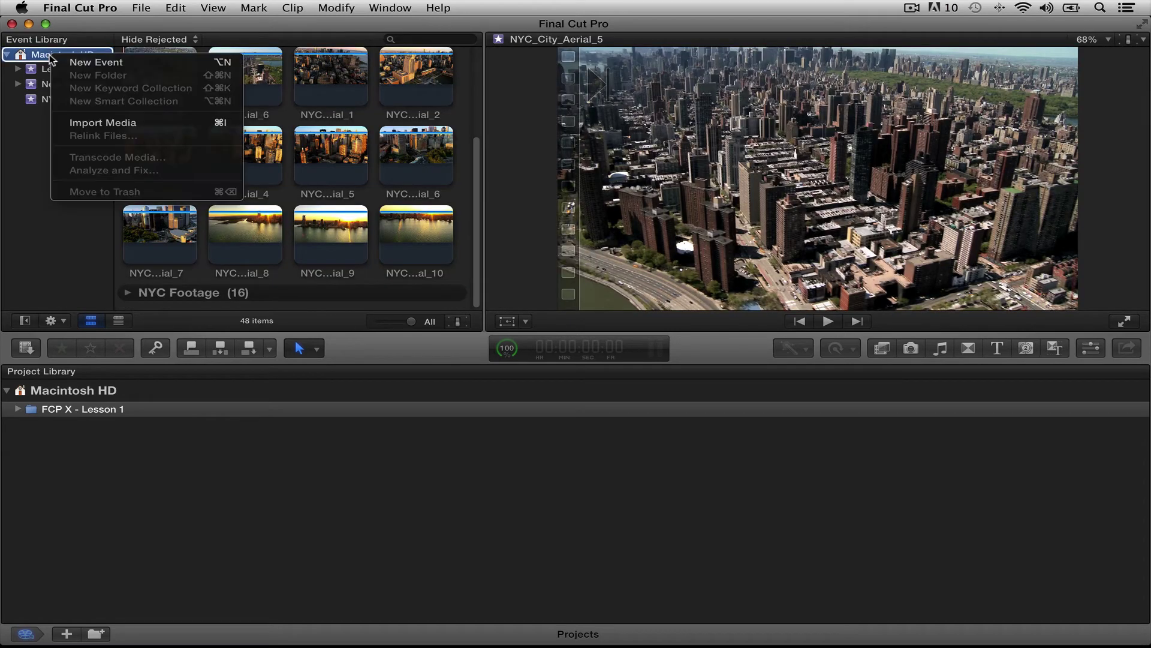
{"action": "left_click", "coordinate": [88, 121]}
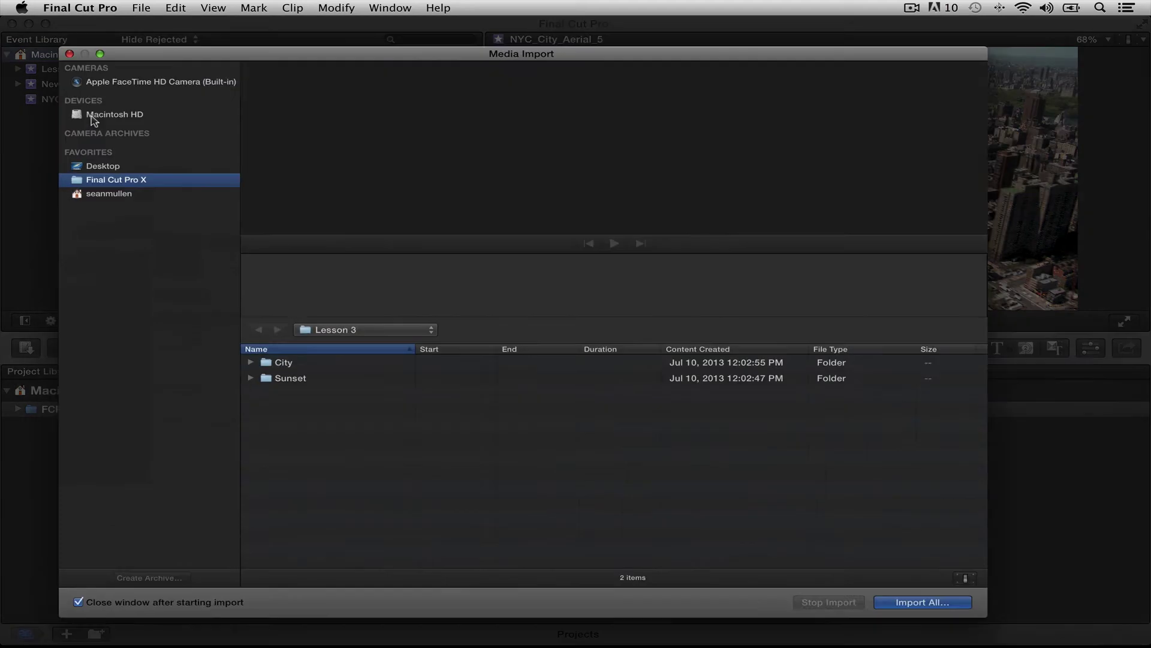
{"action": "left_click", "coordinate": [318, 364]}
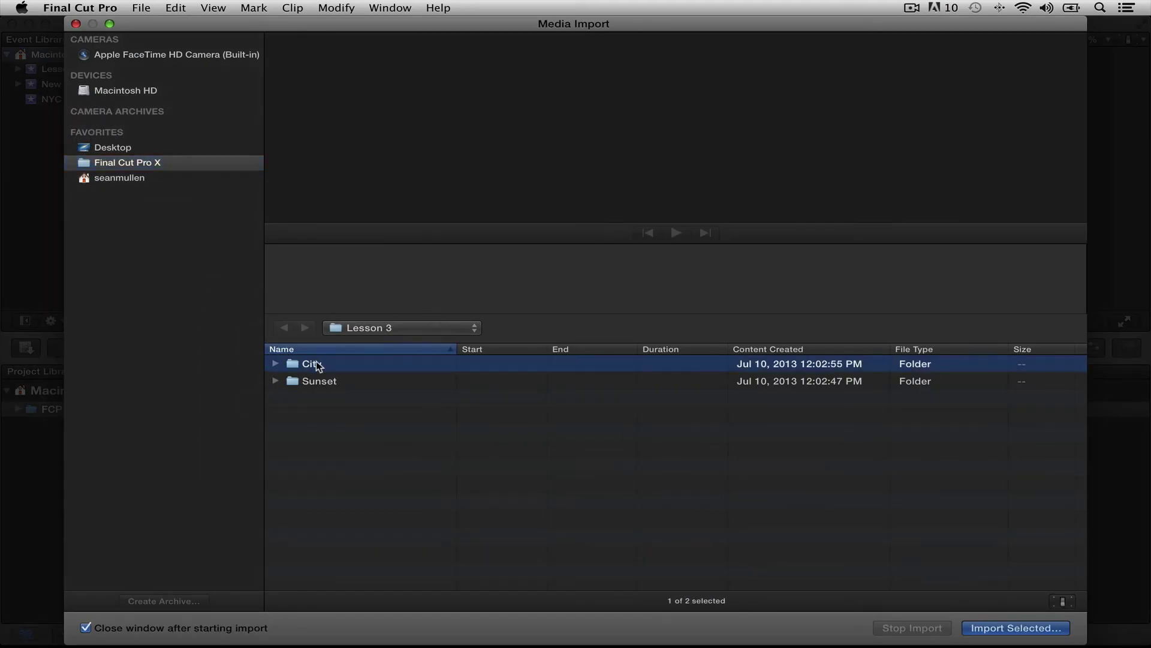
{"action": "left_click", "coordinate": [314, 383], "text": "shift"}
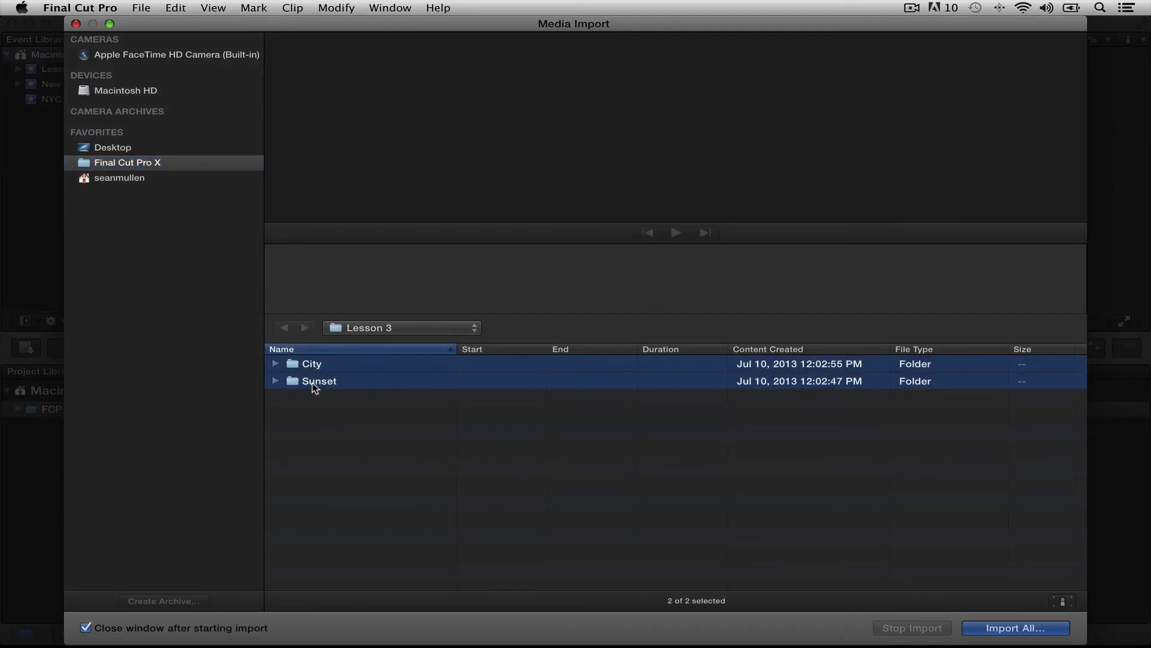
{"action": "left_click", "coordinate": [1017, 628]}
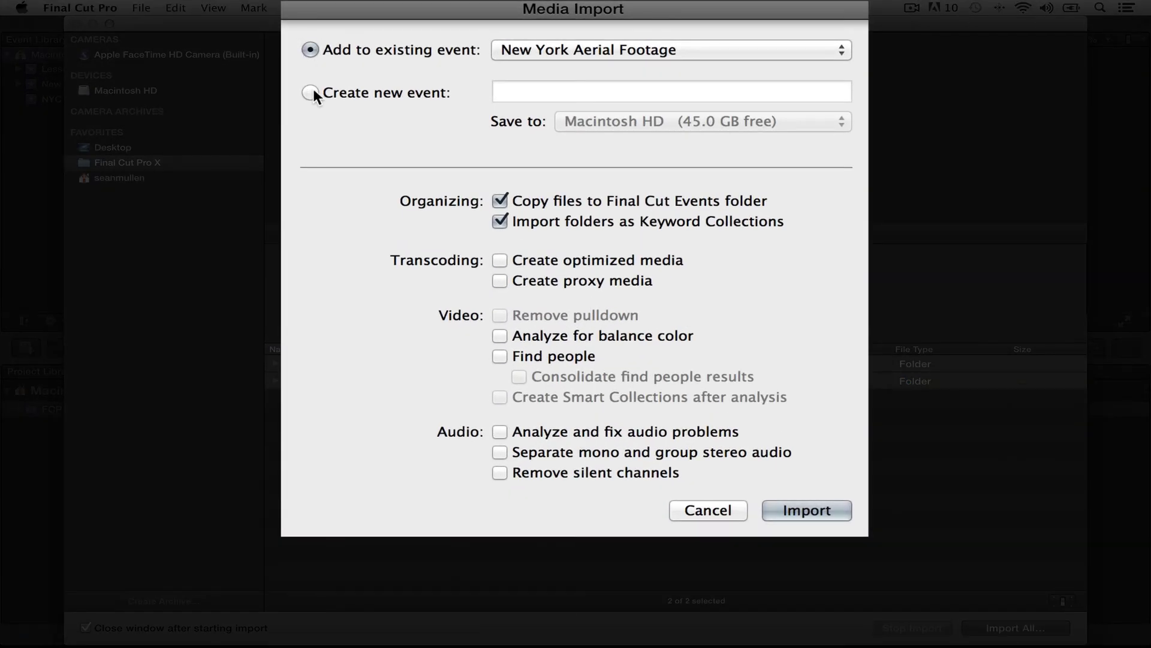
Step: Import both folders into a new event named 'NYC 2'
{"action": "left_click", "coordinate": [310, 93]}
{"action": "type", "text": "NYC 2"}
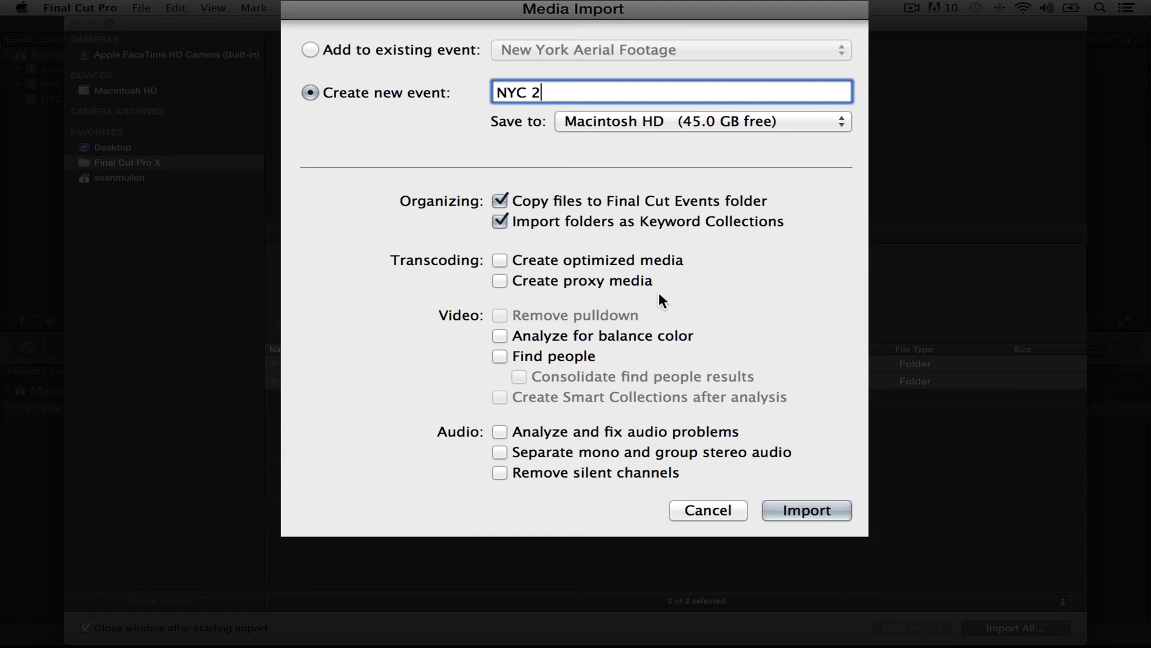
{"action": "left_click", "coordinate": [805, 509]}
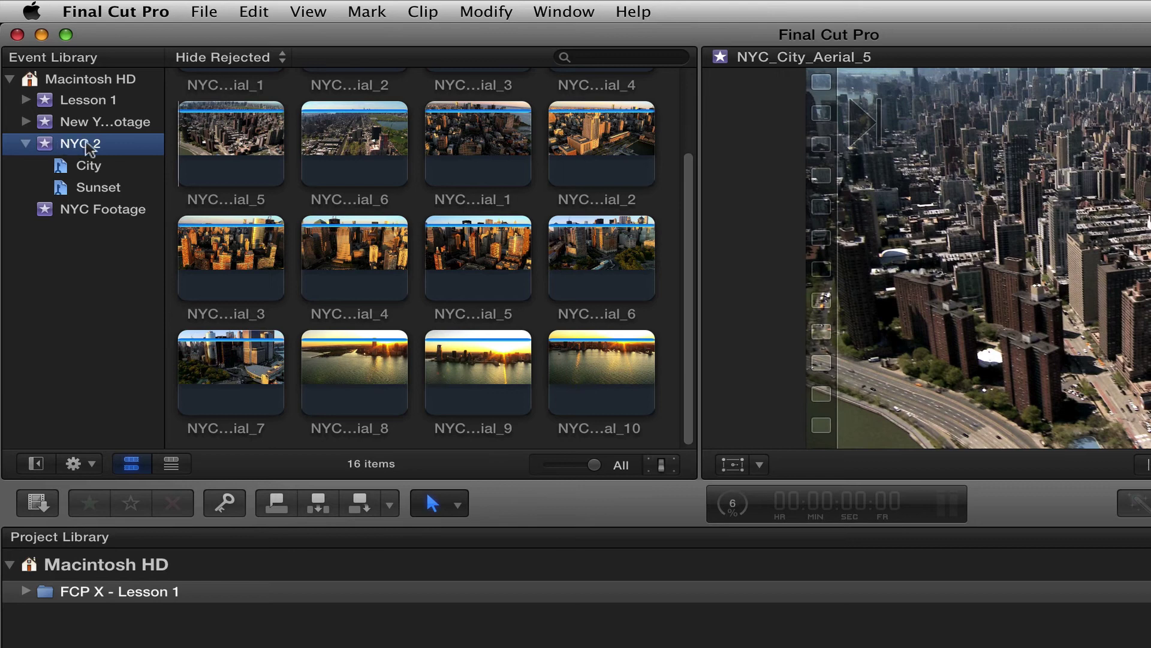
Step: Browse NYC 2's City and Sunset collections, then show all 16 event clips
{"action": "left_click", "coordinate": [92, 171]}
{"action": "left_click", "coordinate": [95, 189]}
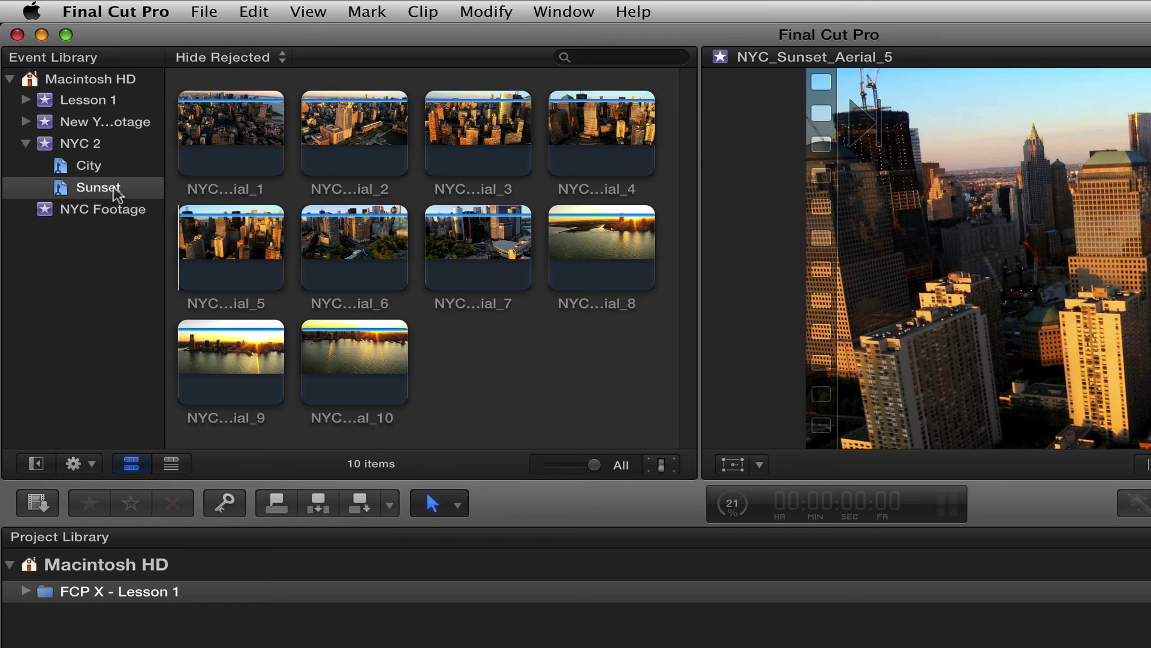
{"action": "left_click", "coordinate": [87, 167]}
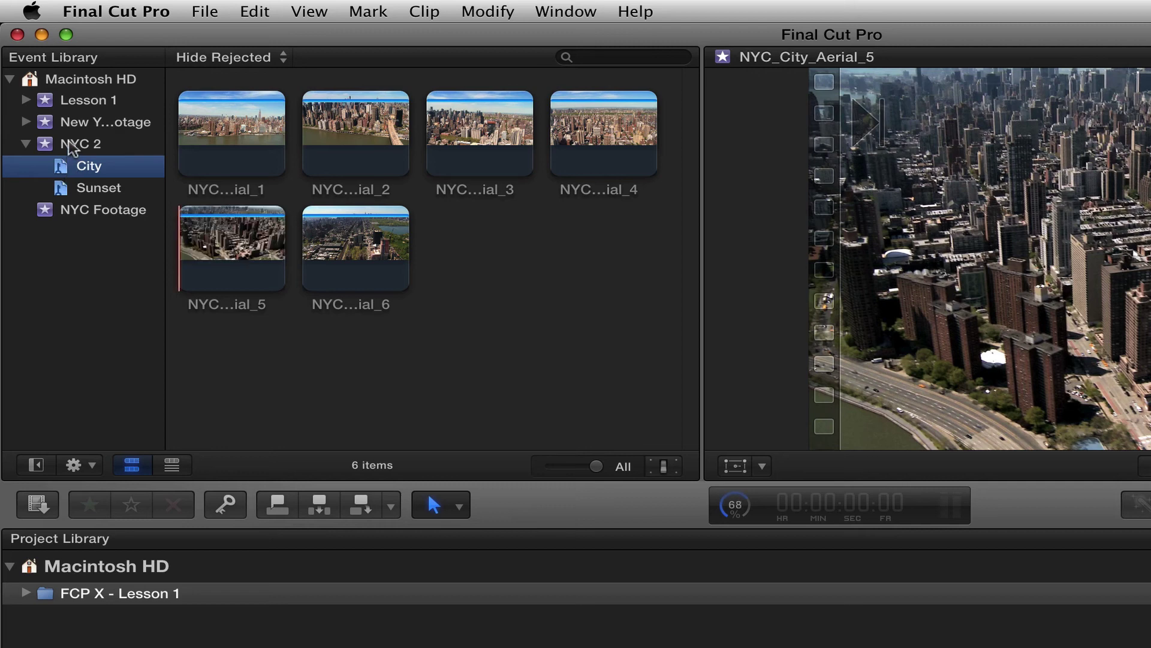
{"action": "left_click", "coordinate": [71, 147]}
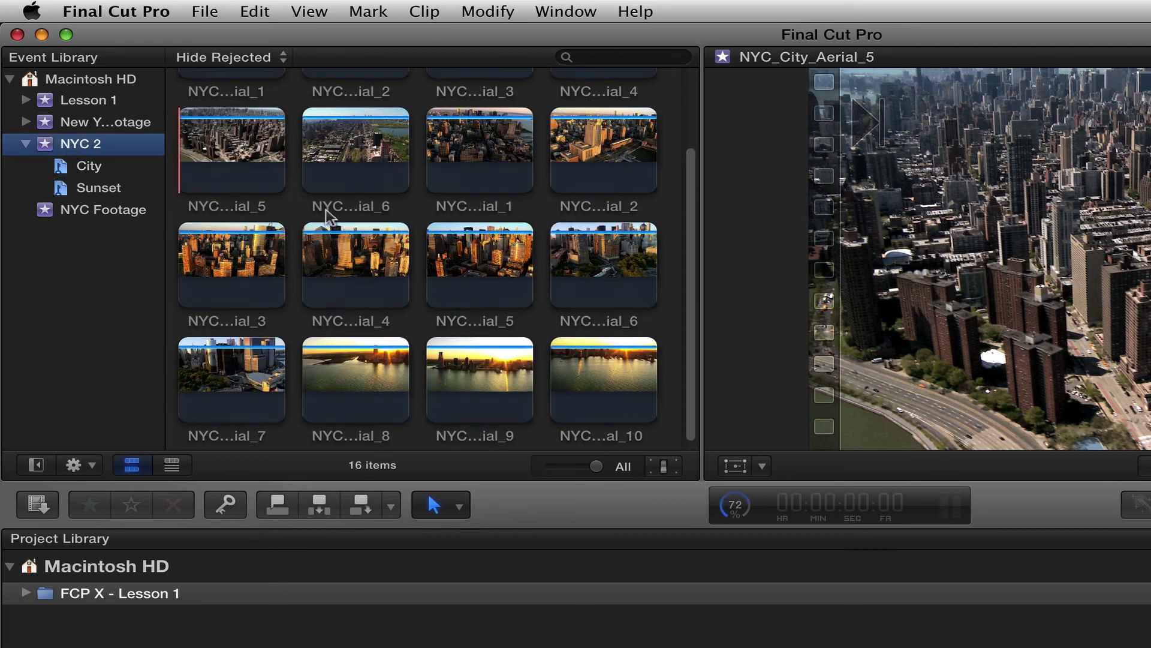
Step: Scroll through the 16 NYC 2 aerial clips in the browser
{"action": "scroll", "coordinate": [326, 210], "scroll_direction": "up", "scroll_amount": 3}
{"action": "scroll", "coordinate": [326, 210], "scroll_direction": "down", "scroll_amount": 4}
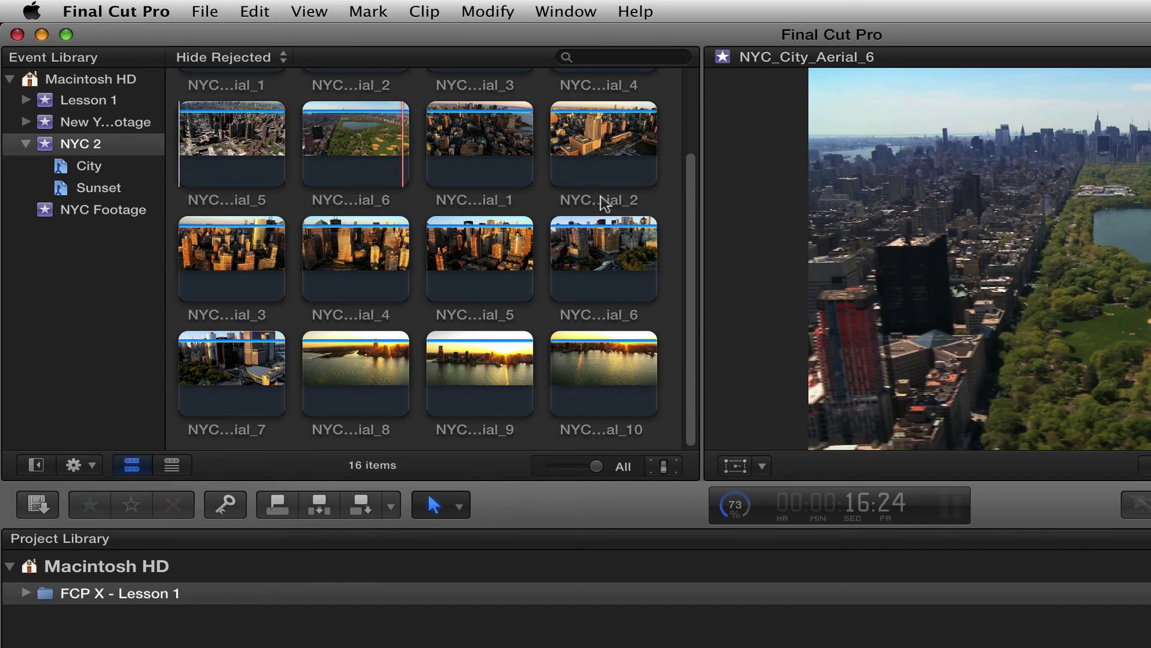
{"action": "scroll", "coordinate": [660, 195], "scroll_direction": "up", "scroll_amount": 3}
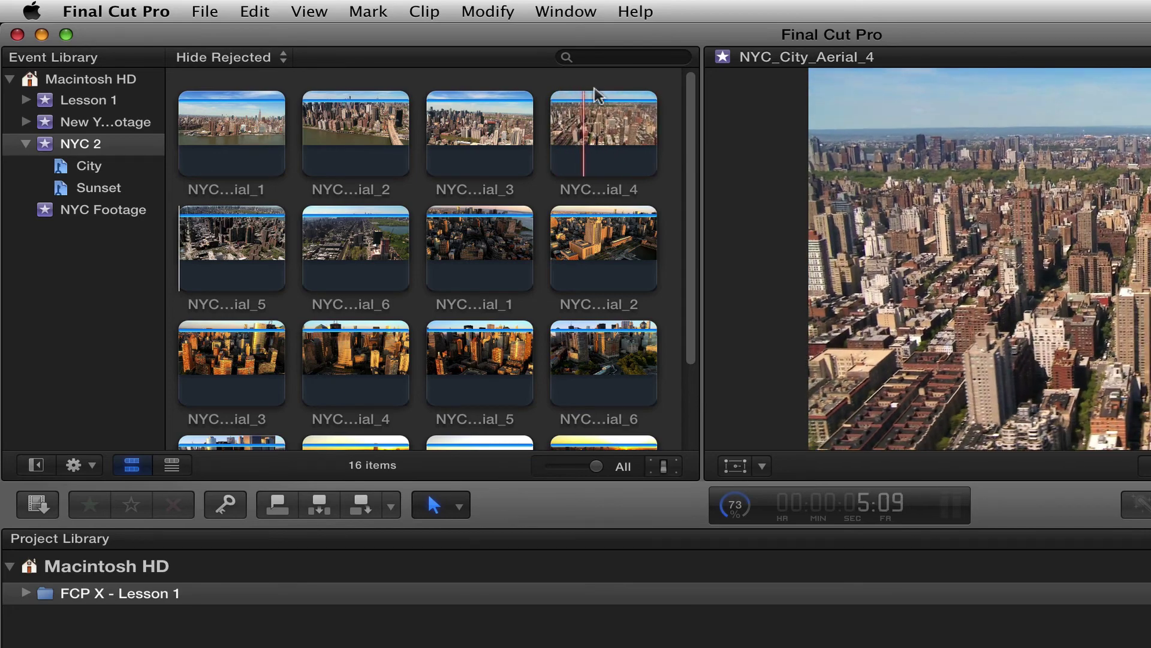
{"action": "key", "text": "s"}
{"action": "key", "text": "super+f"}
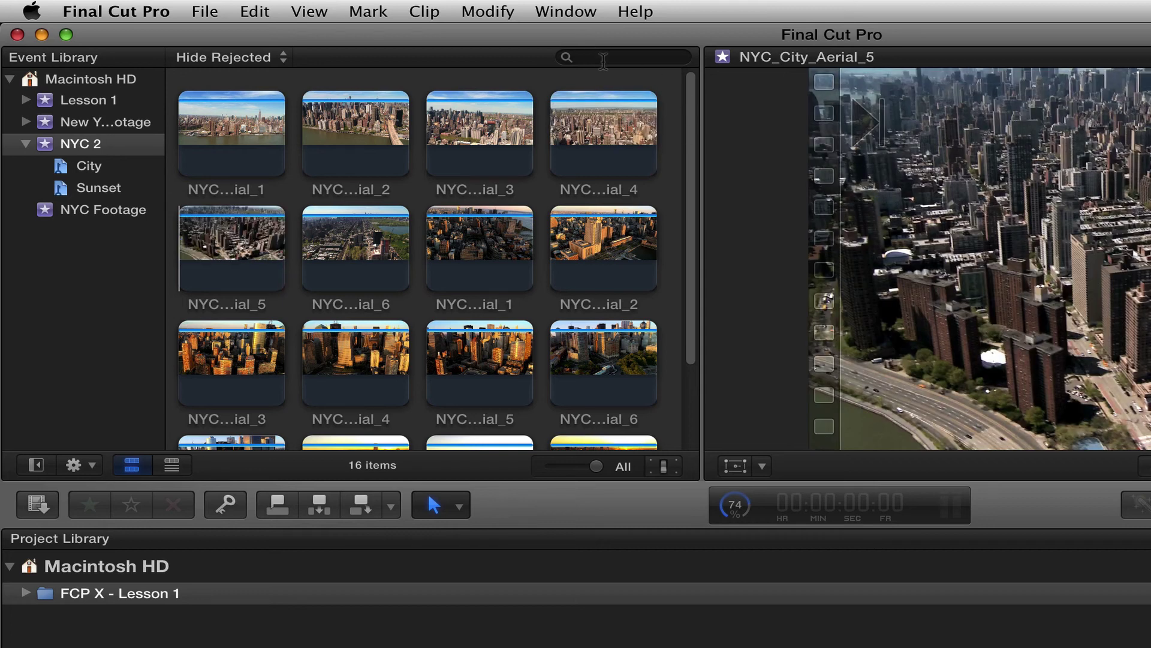
{"action": "scroll", "coordinate": [667, 150], "scroll_direction": "down", "scroll_amount": 3}
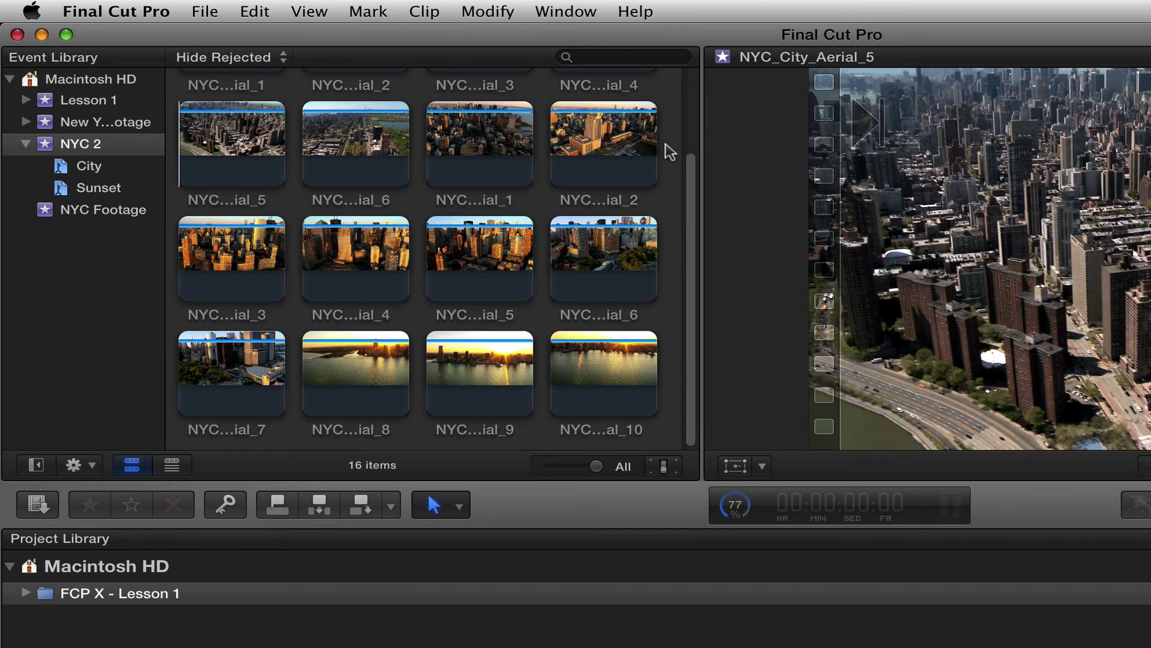